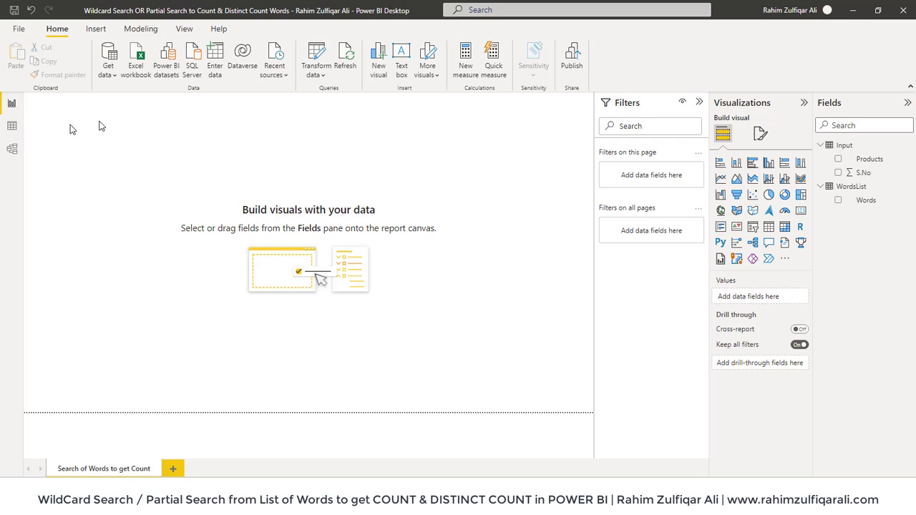
- Preview the contents of the WordsList table in Data view
{"action": "left_click", "coordinate": [11, 126]}
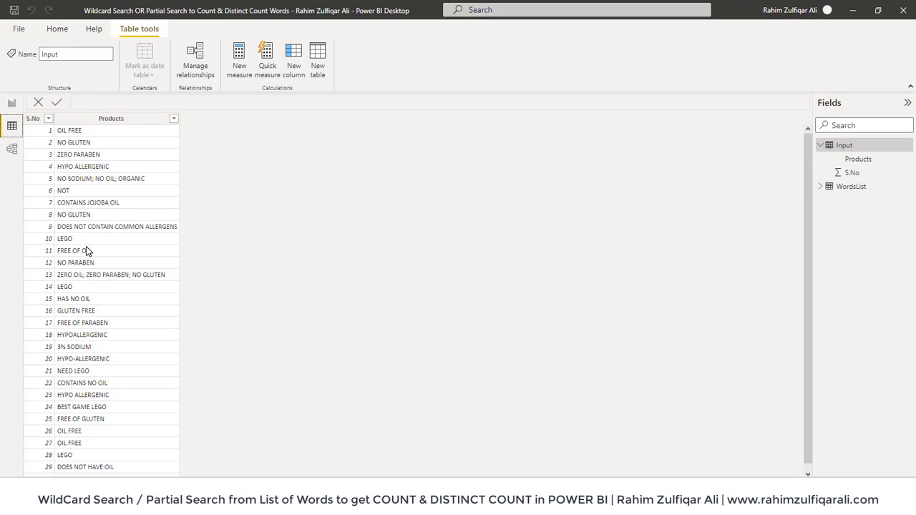
{"action": "left_click", "coordinate": [852, 187]}
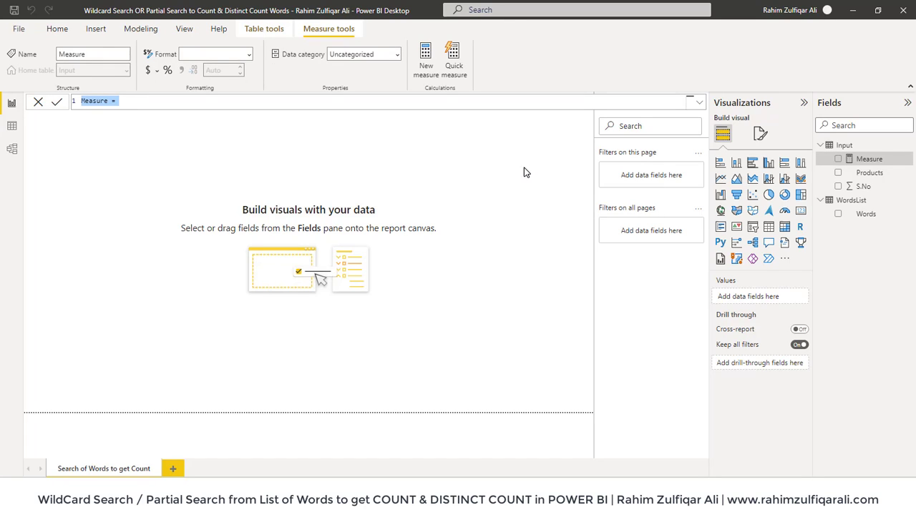
- Rename the new measure from Measure to COUNT
{"action": "key", "text": "Home"}
{"action": "key", "text": "ctrl+shift+Right"}
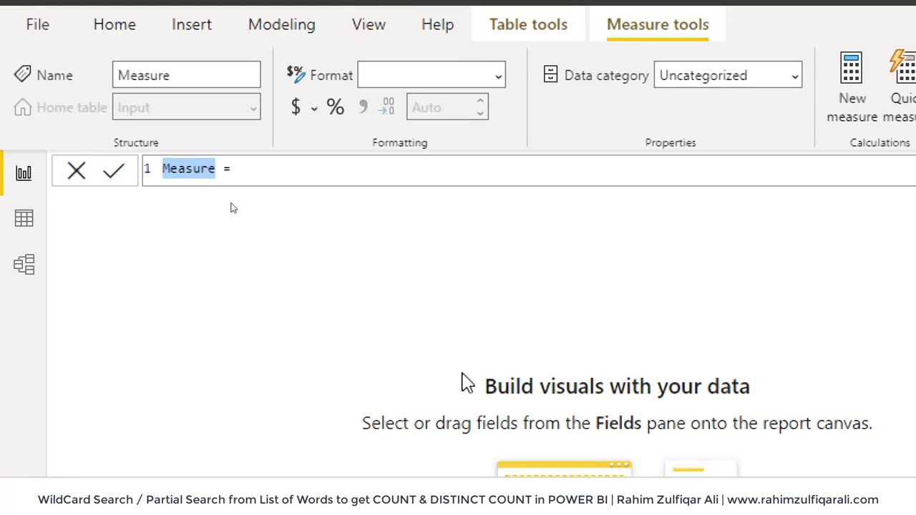
{"action": "type", "text": "COUNT"}
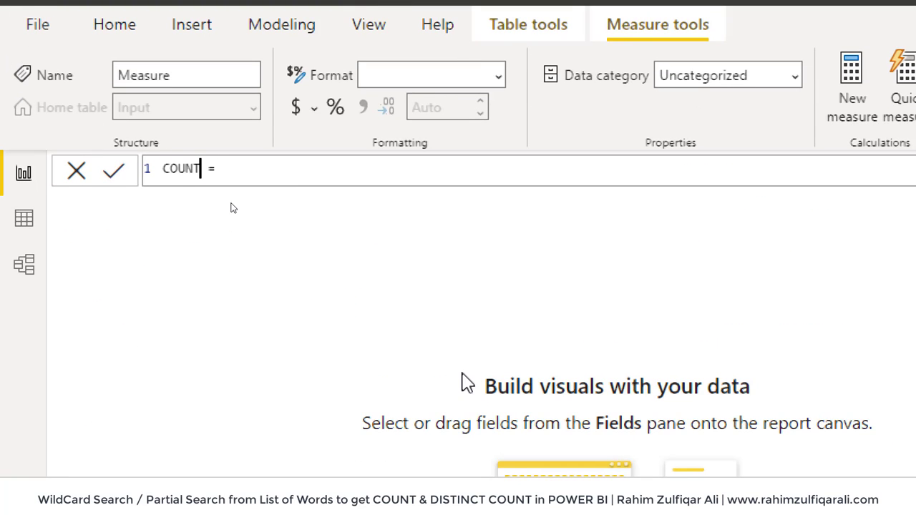
{"action": "key", "text": "End"}
- Begin the COUNT formula with COUNTROWS(CALCULATETABLE(Input
{"action": "type", "text": "count"}
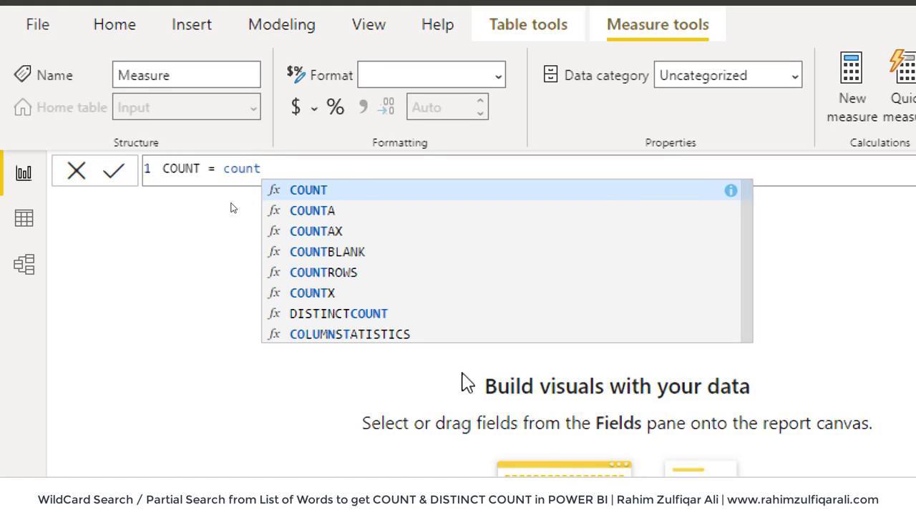
{"action": "key", "text": "Down"}
{"action": "key", "text": "Down"}
{"action": "key", "text": "Down"}
{"action": "key", "text": "Down"}
{"action": "key", "text": "Tab"}
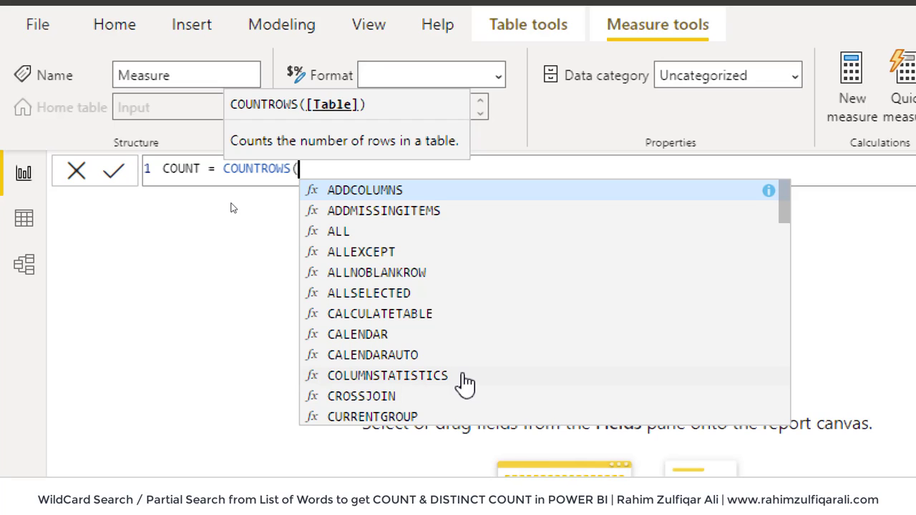
{"action": "type", "text": "cal"}
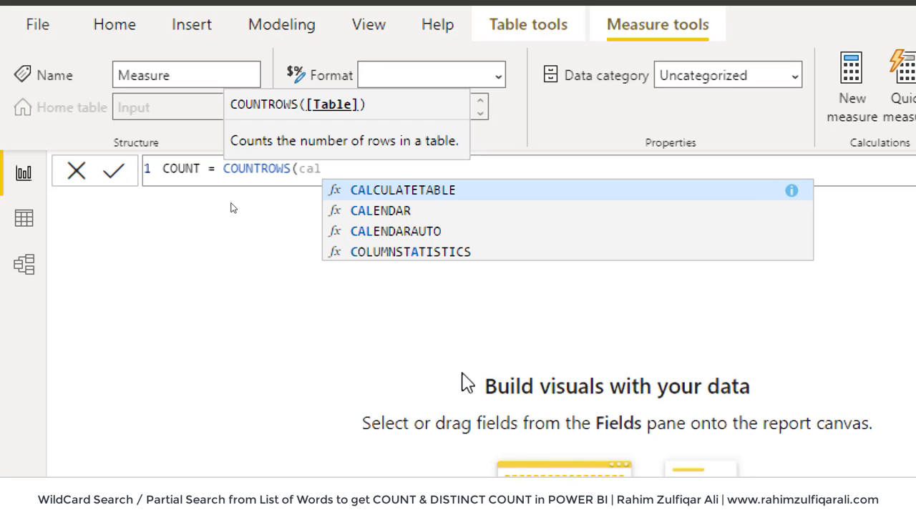
{"action": "key", "text": "Tab"}
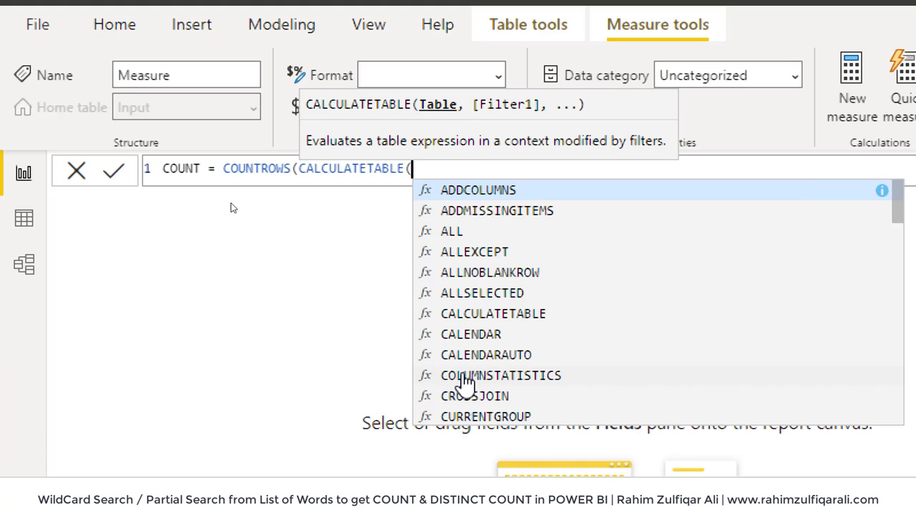
{"action": "type", "text": "in"}
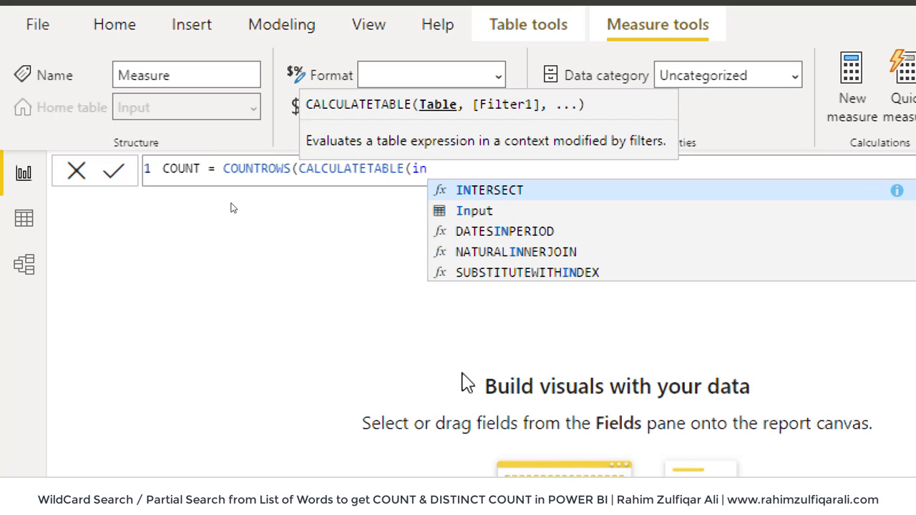
{"action": "key", "text": "Down"}
{"action": "key", "text": "Tab"}
- Add FILTER(Input, as CALCULATETABLE's filter argument
{"action": "type", "text": ","}
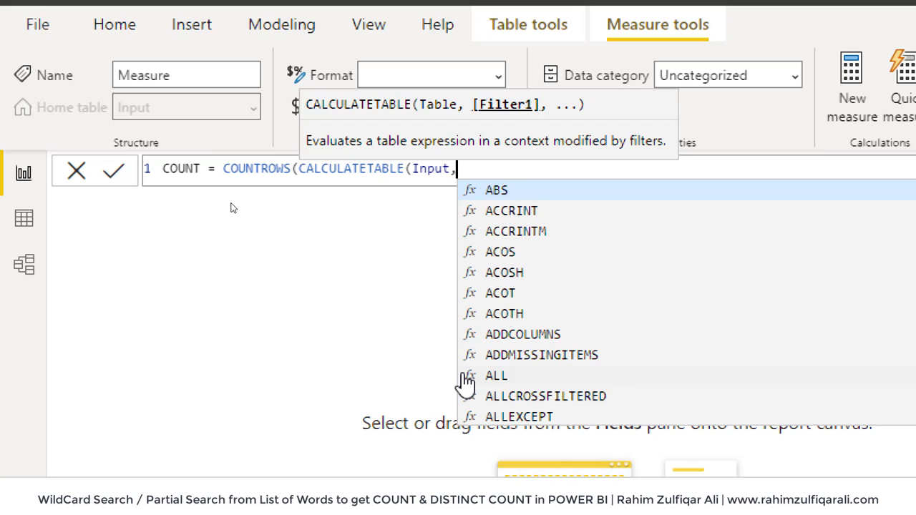
{"action": "type", "text": "filter"}
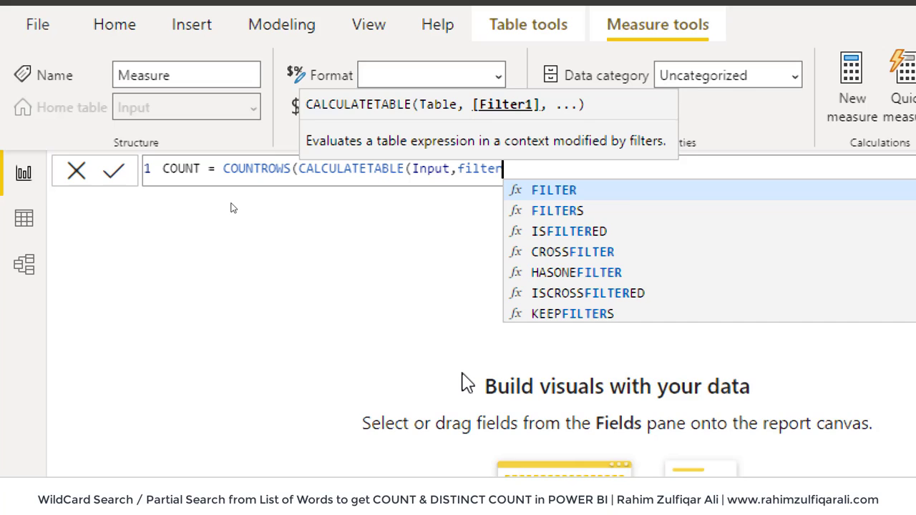
{"action": "key", "text": "Tab"}
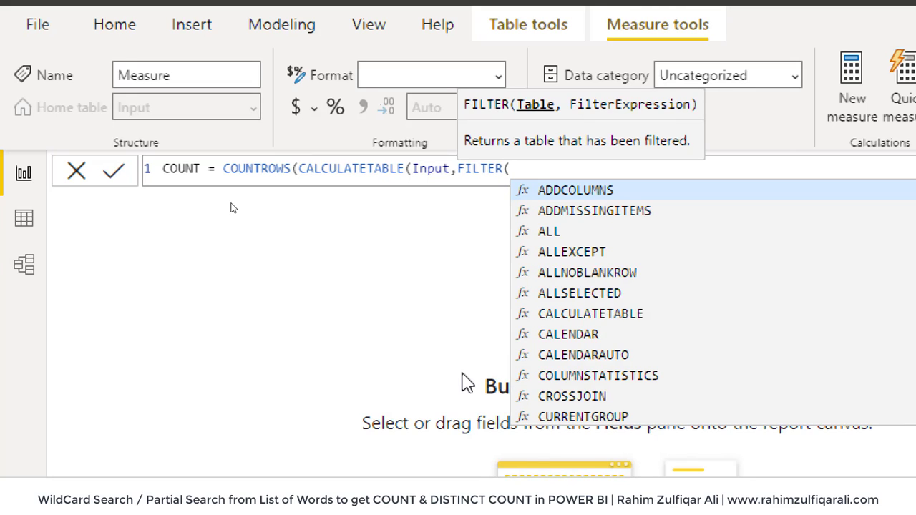
{"action": "type", "text": "inn"}
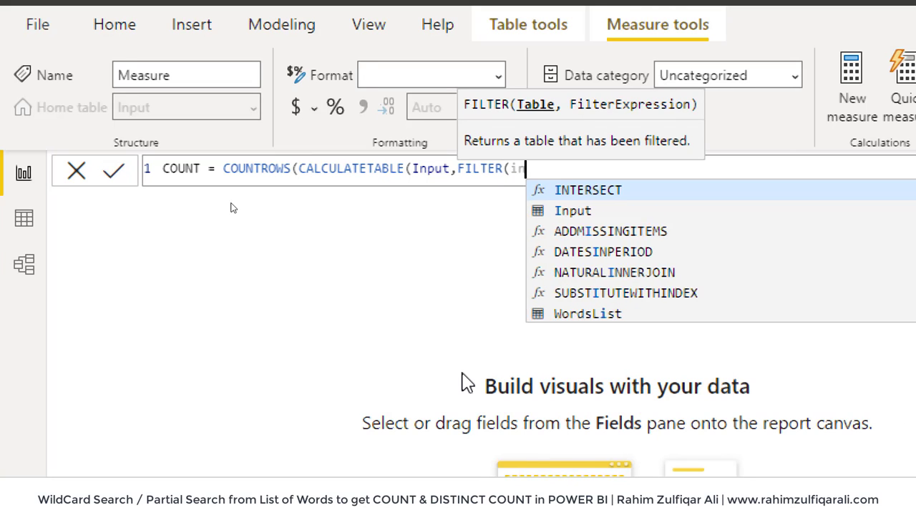
{"action": "key", "text": "BackSpace"}
{"action": "key", "text": "BackSpace"}
{"action": "key", "text": "BackSpace"}
{"action": "type", "text": "Input"}
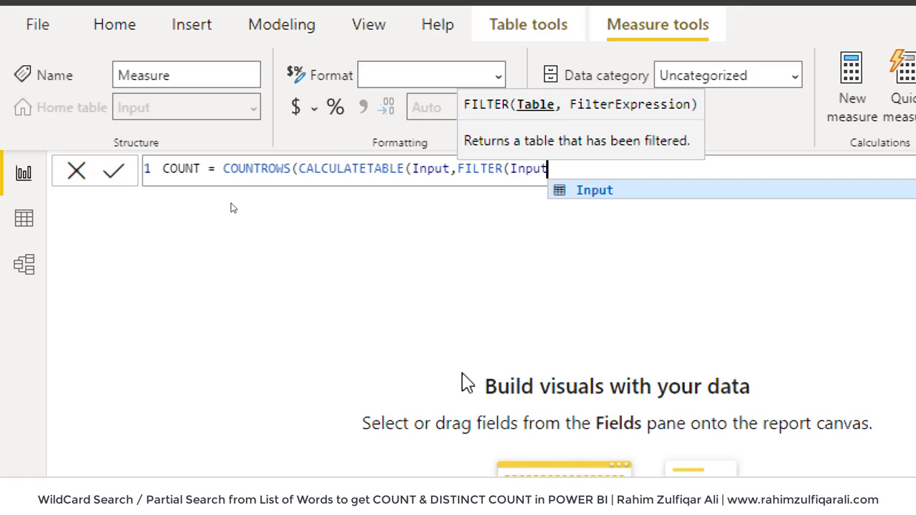
{"action": "type", "text": ","}
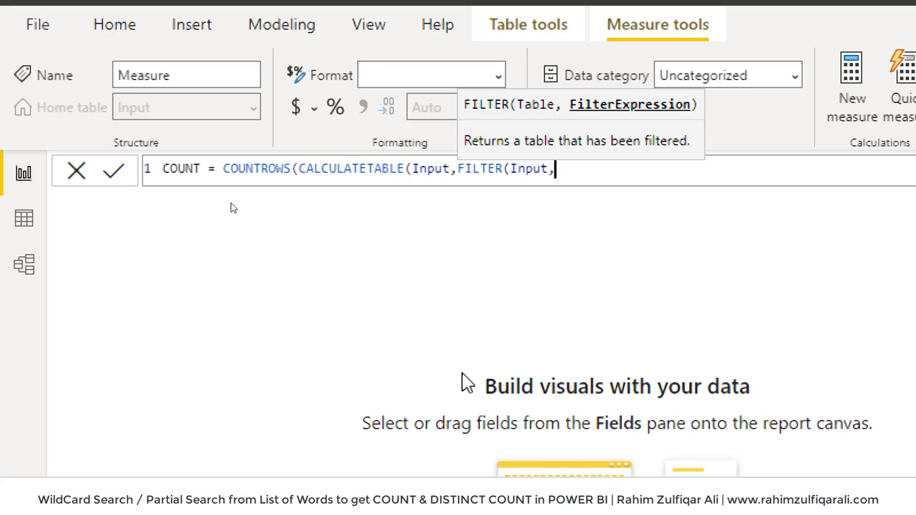
- Write the condition start IFERROR(SEARCH(SELECTEDVALUE(WordsList[Words],""), into the filter
{"action": "type", "text": "if"}
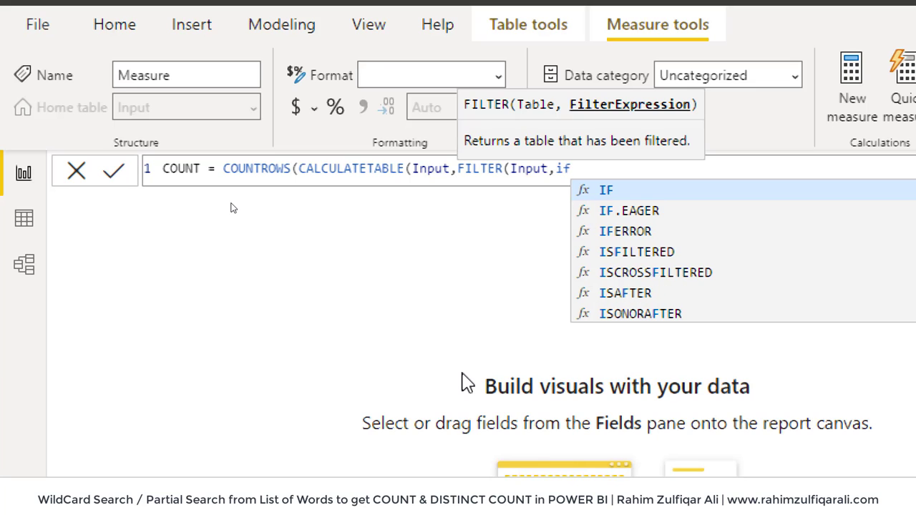
{"action": "key", "text": "Down"}
{"action": "key", "text": "Down"}
{"action": "key", "text": "Tab"}
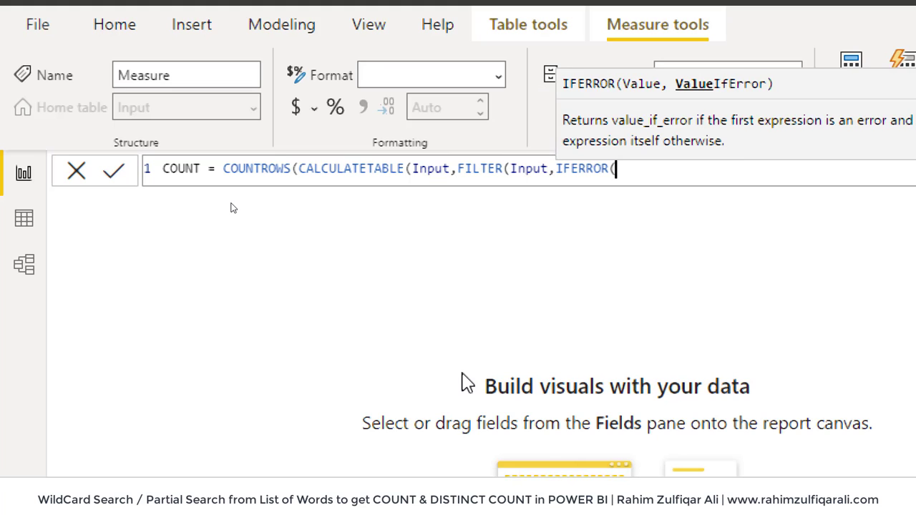
{"action": "type", "text": "search"}
{"action": "key", "text": "Tab"}
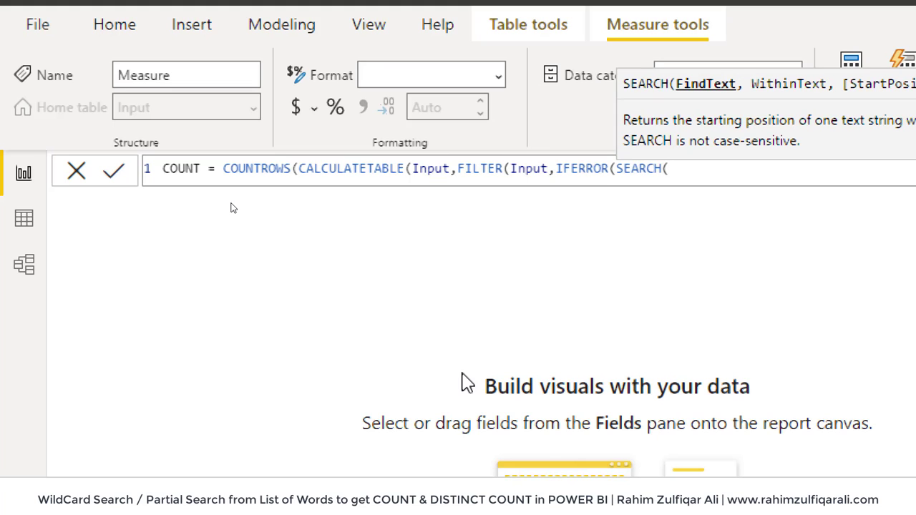
{"action": "type", "text": "sele"}
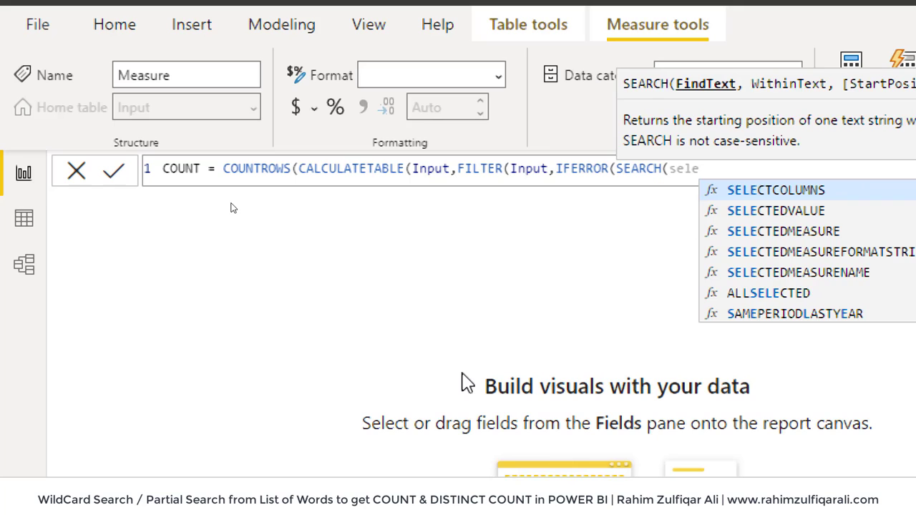
{"action": "key", "text": "Down"}
{"action": "key", "text": "Tab"}
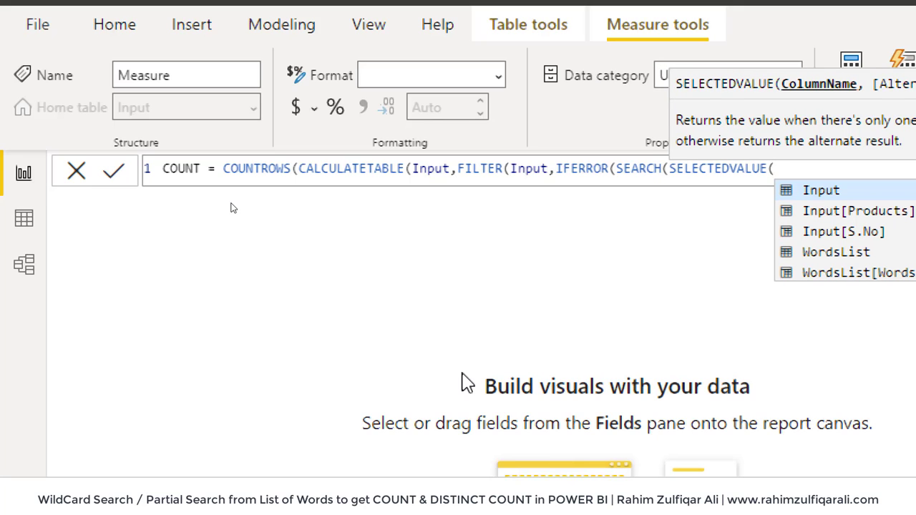
{"action": "key", "text": "Down"}
{"action": "key", "text": "Down"}
{"action": "key", "text": "Down"}
{"action": "key", "text": "Down"}
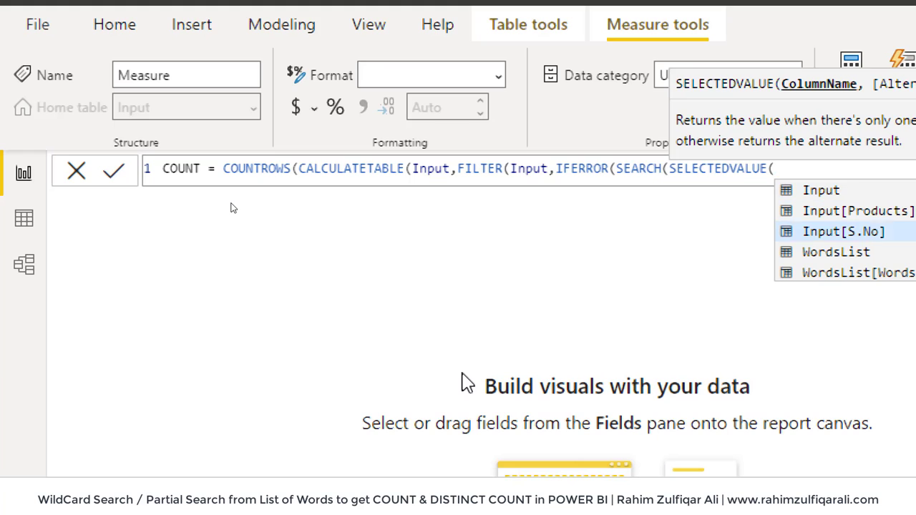
{"action": "key", "text": "Tab"}
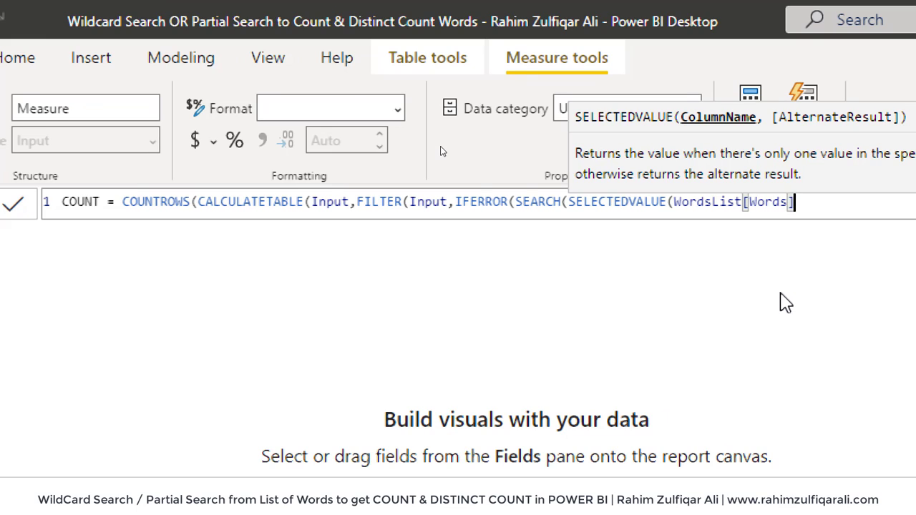
{"action": "type", "text": ","}
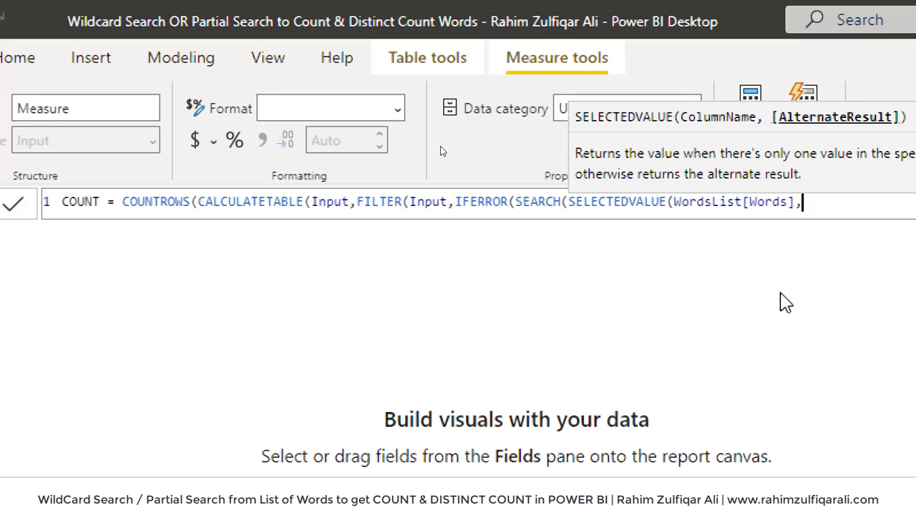
{"action": "type", "text": "\"\"),"}
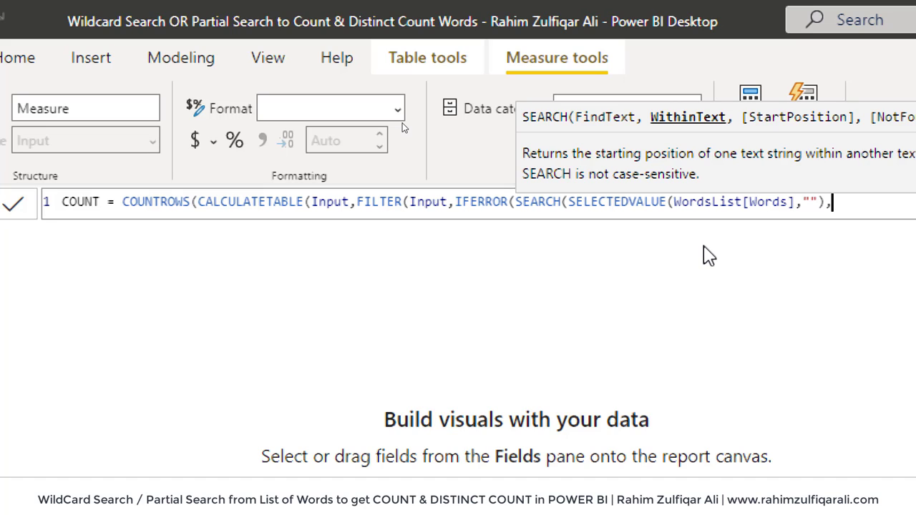
- Finish with Input[Products]),-1)>0))) and commit the COUNT measure
{"action": "type", "text": "inpu"}
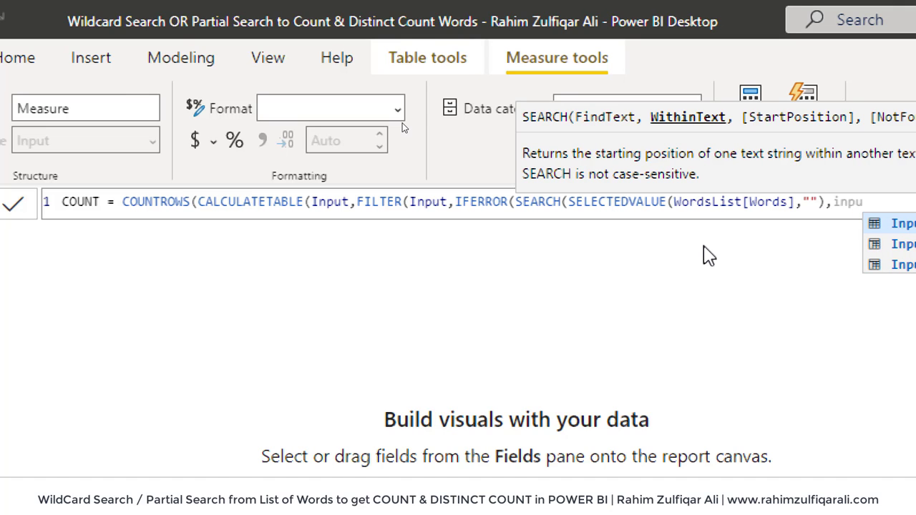
{"action": "key", "text": "Down"}
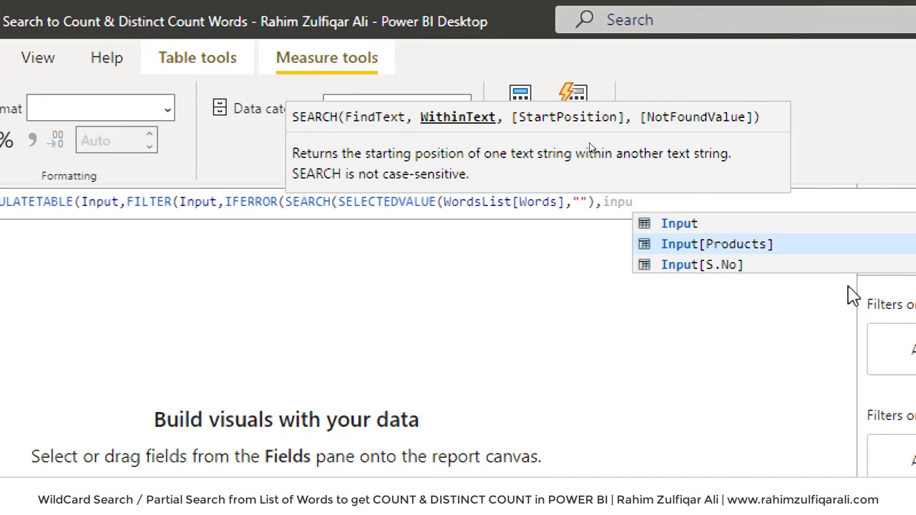
{"action": "key", "text": "Tab"}
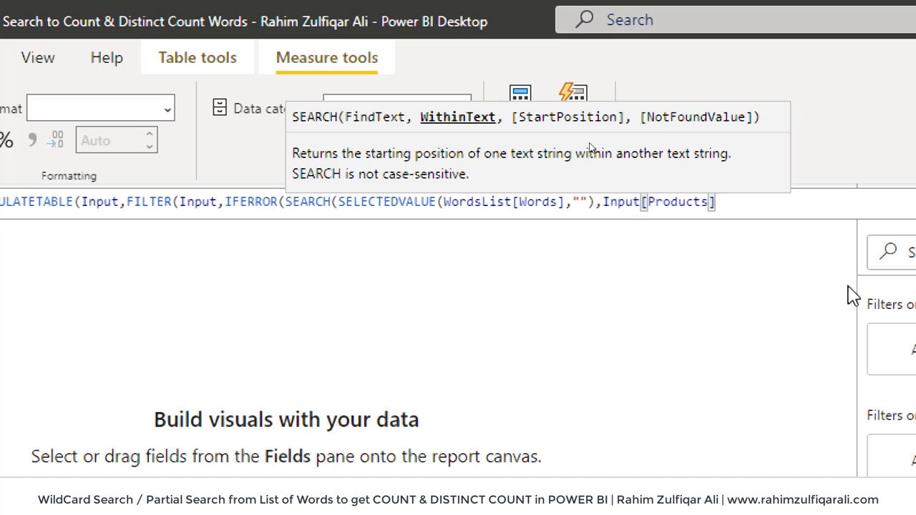
{"action": "type", "text": ")"}
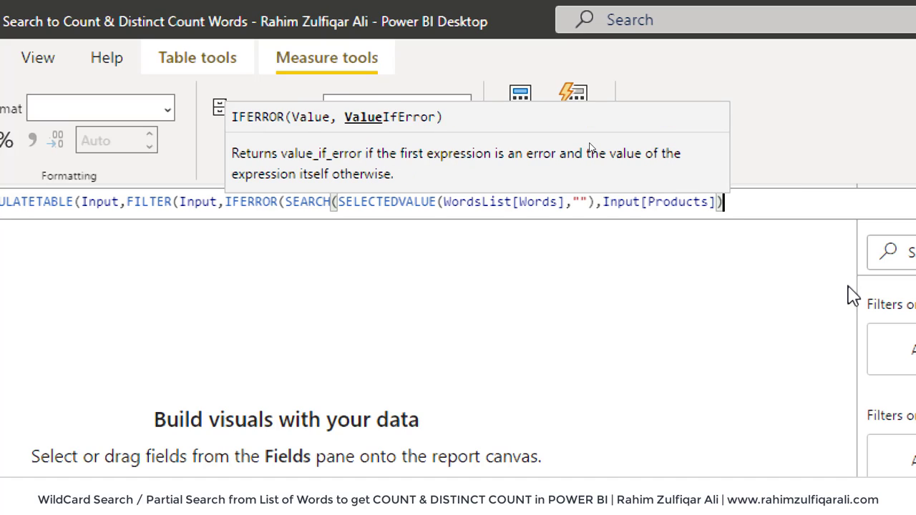
{"action": "type", "text": ","}
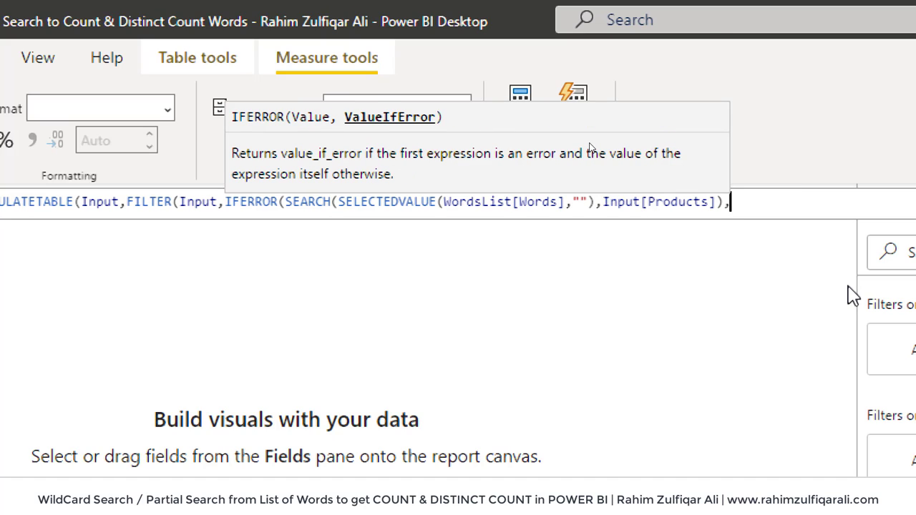
{"action": "type", "text": "-1)"}
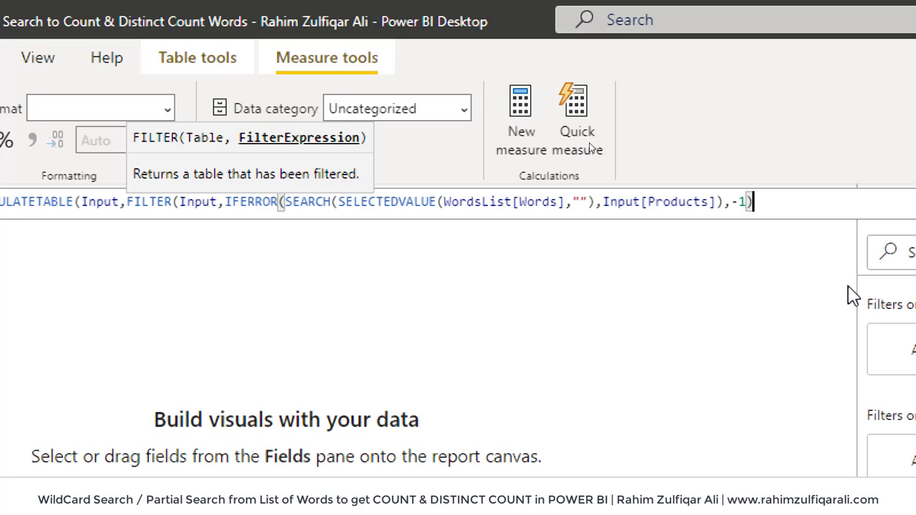
{"action": "type", "text": ">0"}
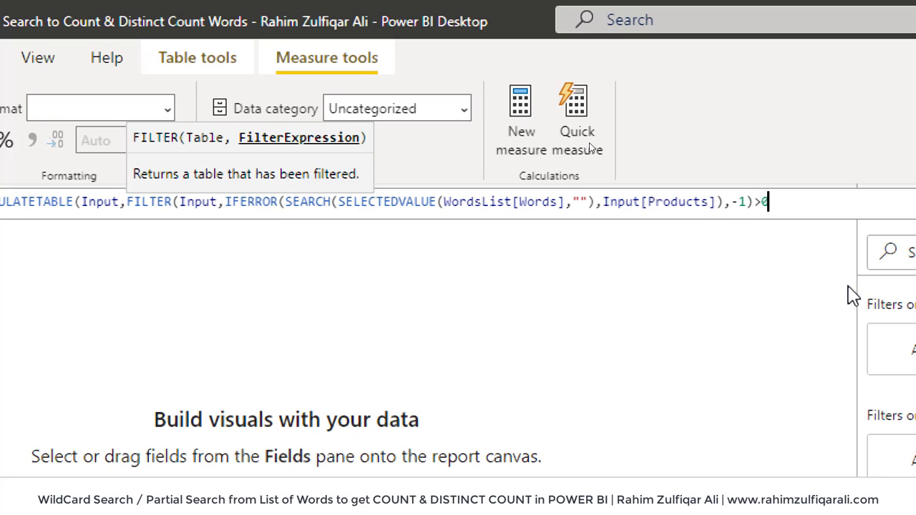
{"action": "type", "text": "))"}
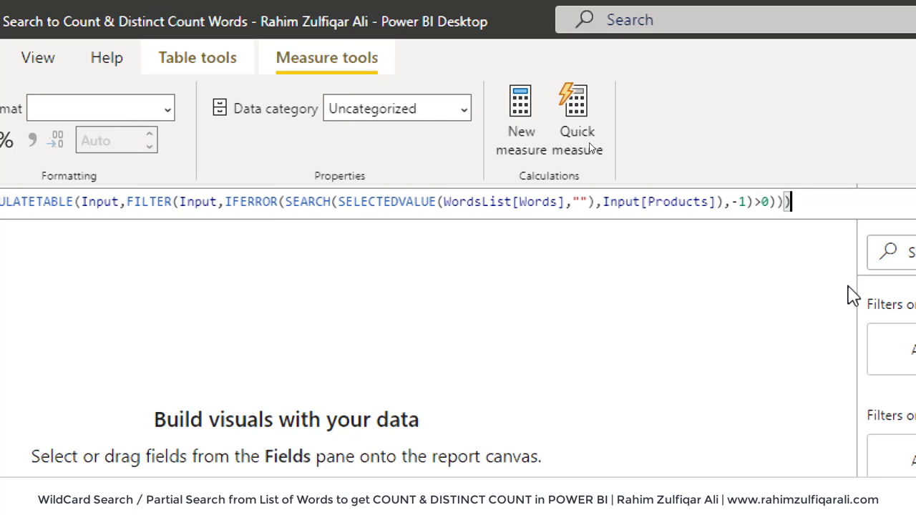
{"action": "key", "text": "Return"}
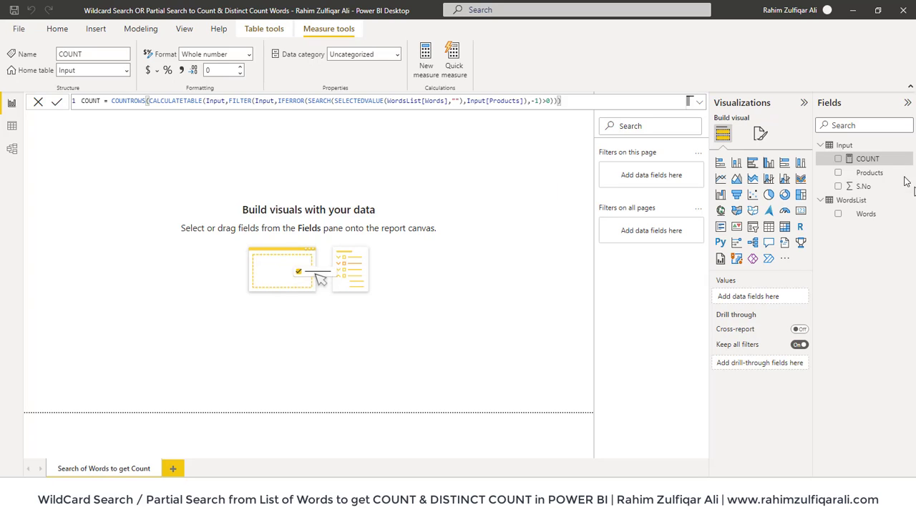
- Build a table visual with WordsList Words first, followed by the COUNT measure
{"action": "left_click_drag", "start_coordinate": [877, 165], "coordinate": [393, 164]}
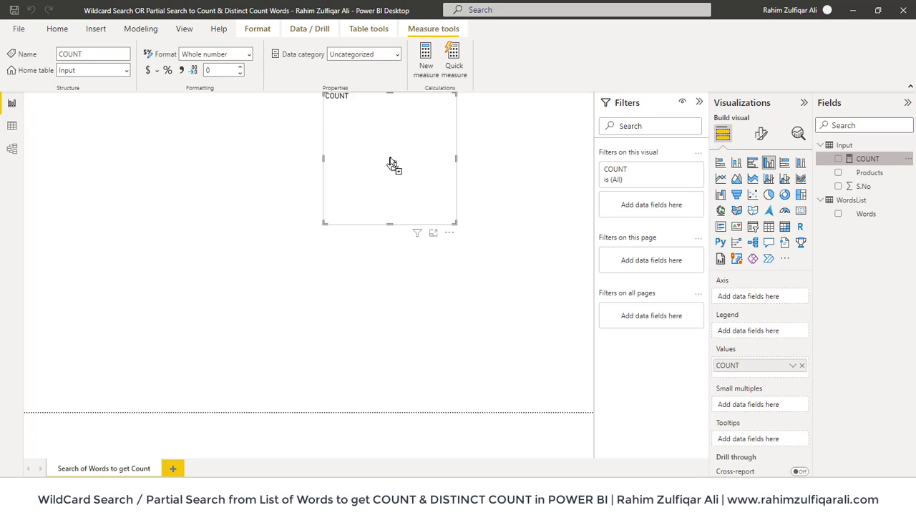
{"action": "left_click", "coordinate": [768, 227]}
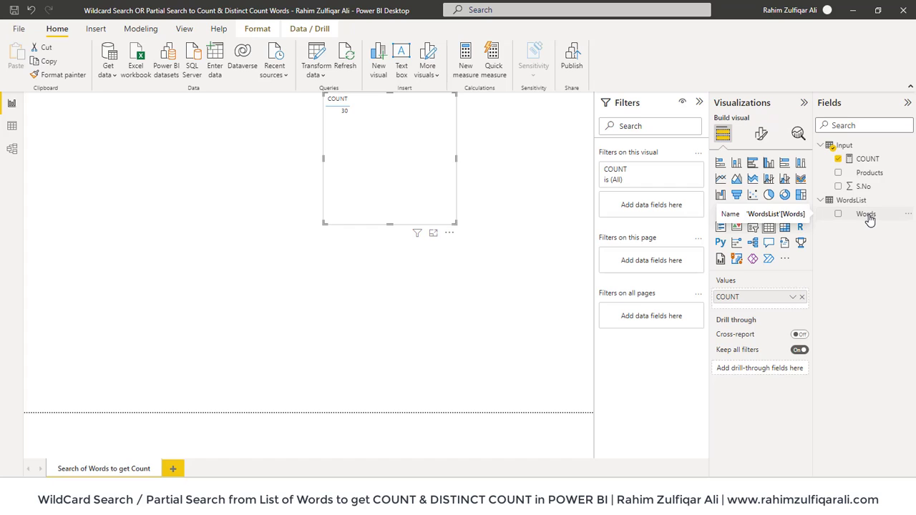
{"action": "left_click_drag", "start_coordinate": [870, 218], "coordinate": [392, 131]}
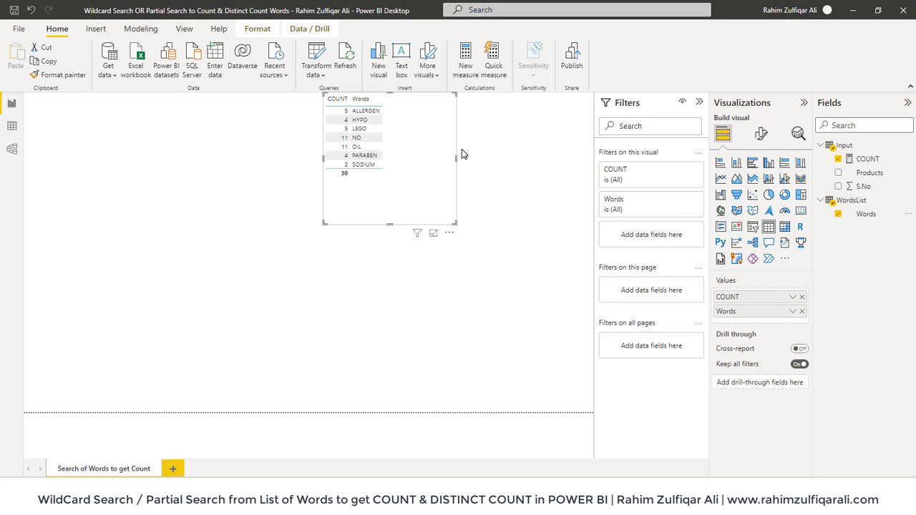
{"action": "left_click_drag", "start_coordinate": [723, 312], "coordinate": [730, 296]}
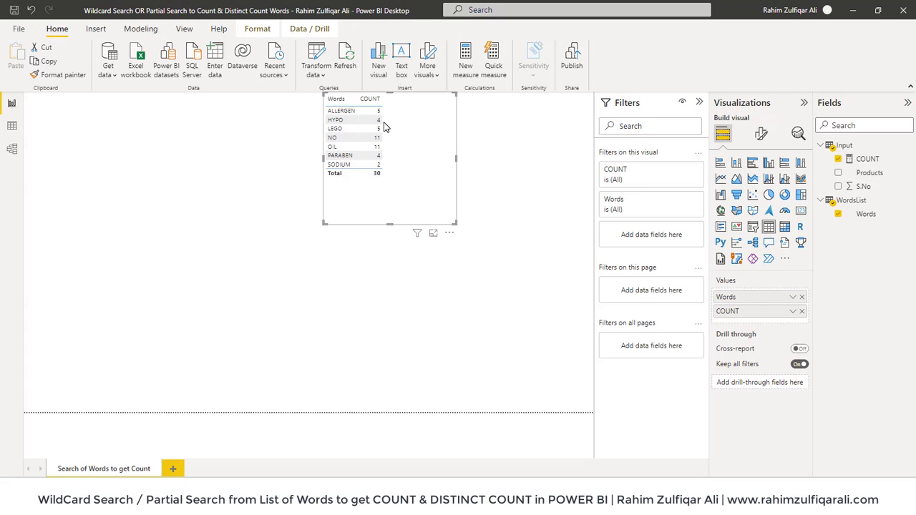
- Set the table's Values font size to 21, then enlarge the visual and move it left
{"action": "left_click", "coordinate": [760, 136]}
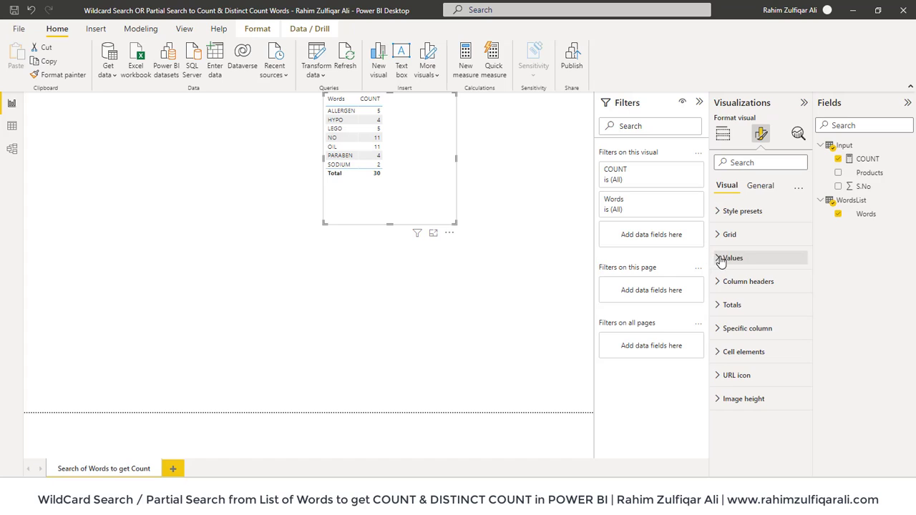
{"action": "left_click", "coordinate": [723, 258]}
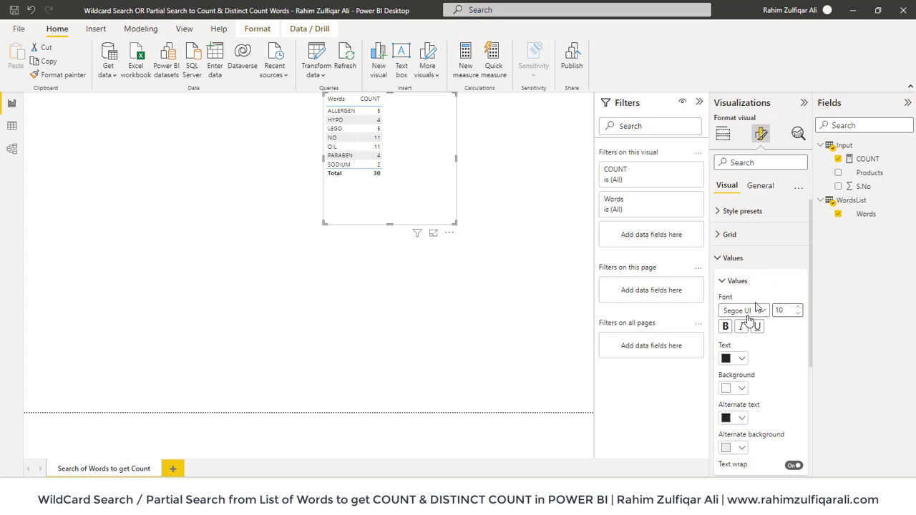
{"action": "left_click", "coordinate": [799, 308]}
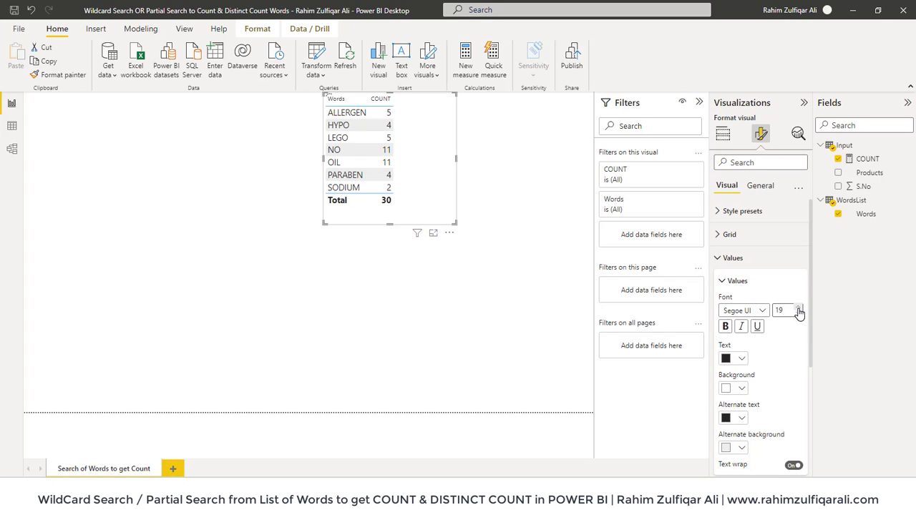
{"action": "left_click", "coordinate": [799, 308]}
{"action": "left_click", "coordinate": [798, 308]}
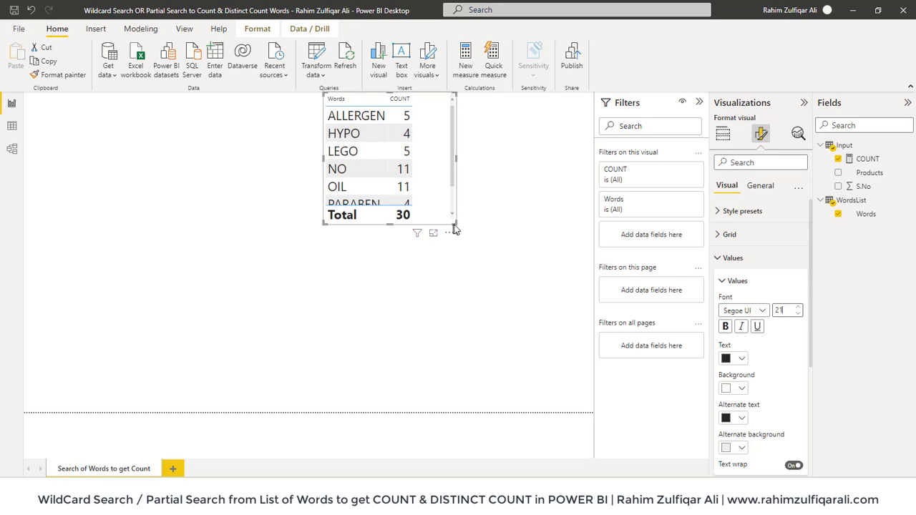
{"action": "left_click_drag", "start_coordinate": [454, 228], "coordinate": [544, 288]}
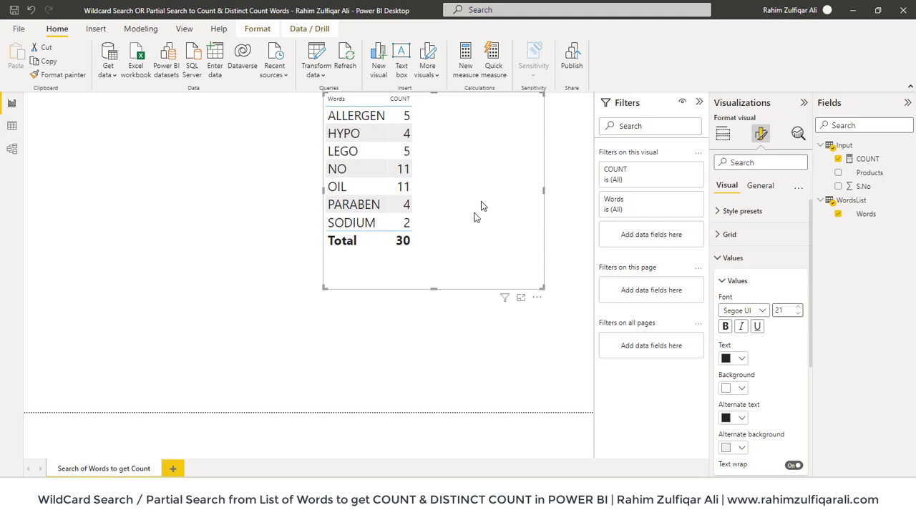
{"action": "left_click_drag", "start_coordinate": [474, 216], "coordinate": [287, 254]}
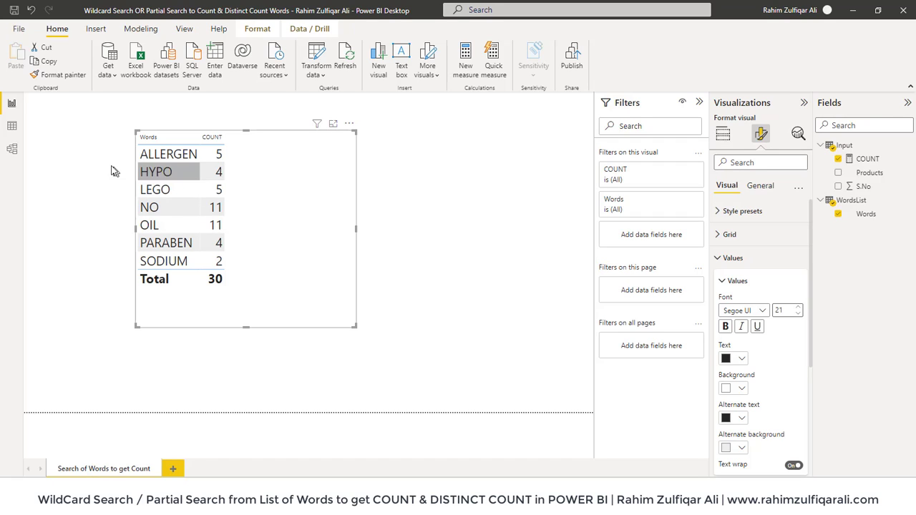
{"action": "left_click", "coordinate": [12, 126]}
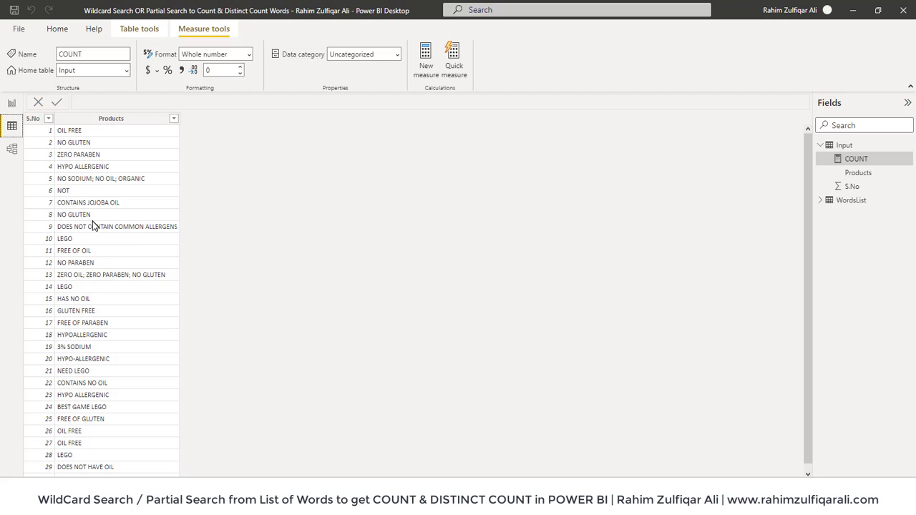
{"action": "left_click", "coordinate": [74, 239]}
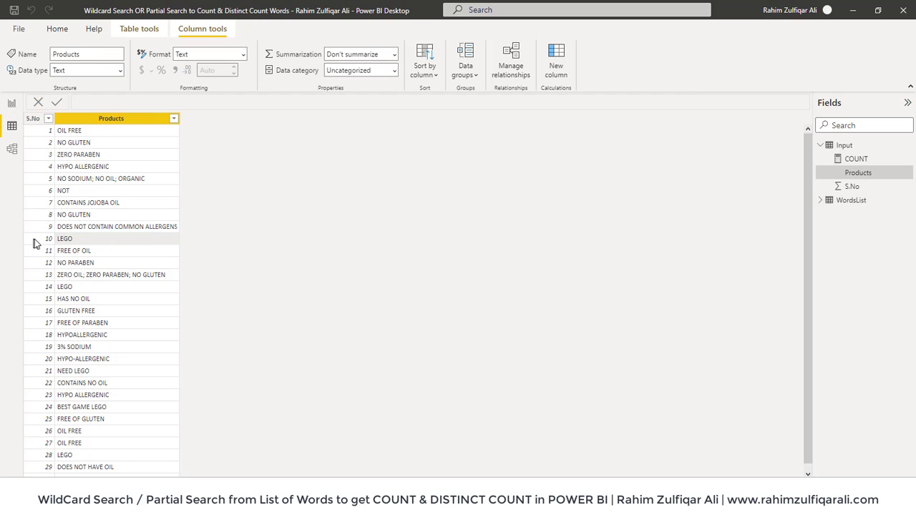
{"action": "left_click", "coordinate": [74, 287]}
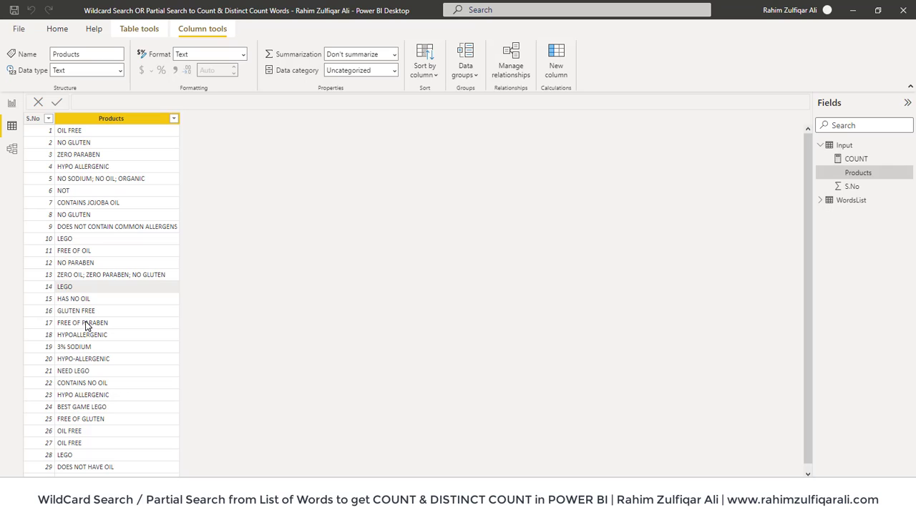
{"action": "left_click", "coordinate": [84, 371]}
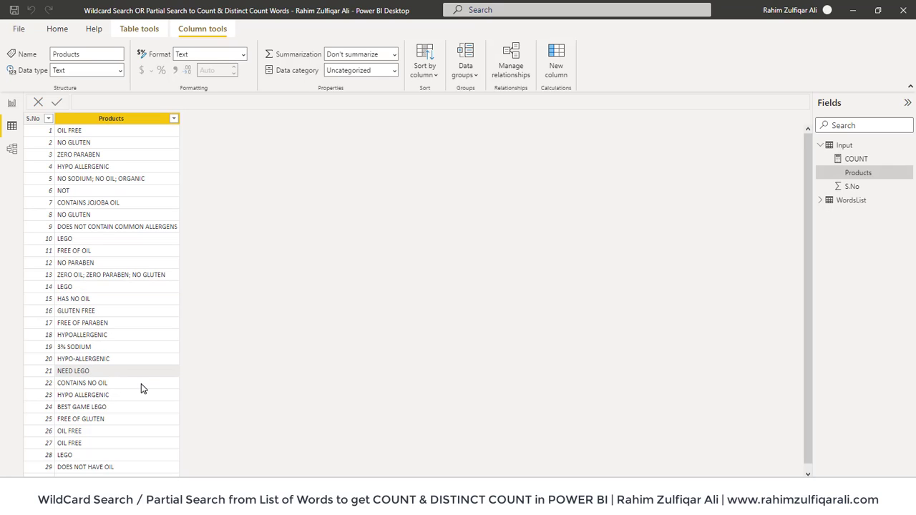
{"action": "left_click", "coordinate": [75, 408]}
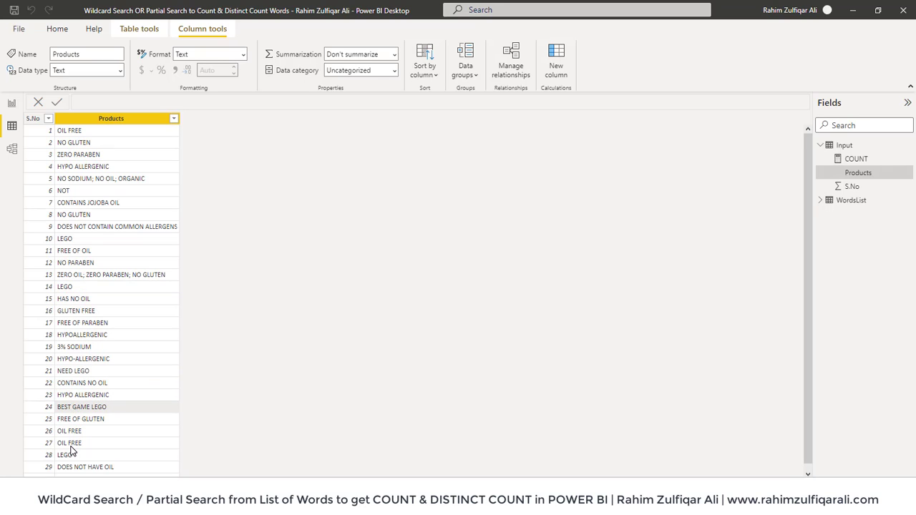
{"action": "left_click", "coordinate": [78, 453]}
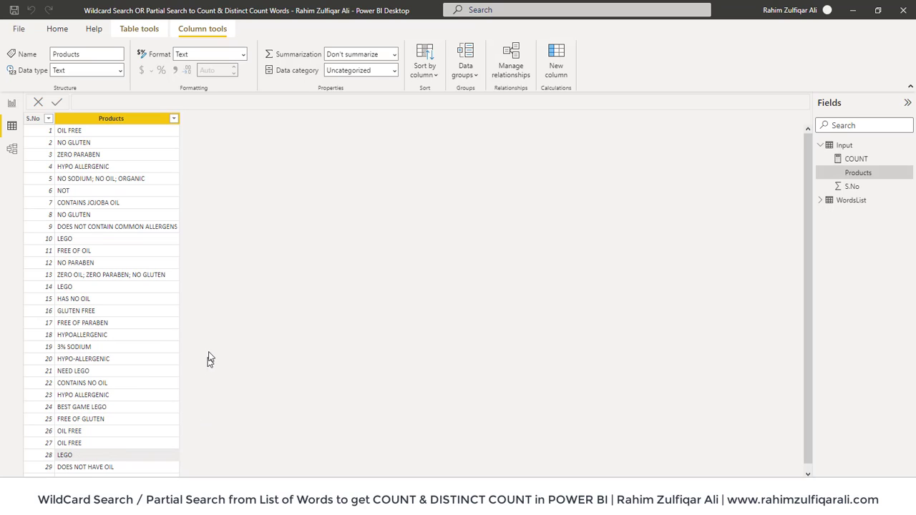
{"action": "left_click", "coordinate": [81, 239]}
{"action": "left_click", "coordinate": [69, 287]}
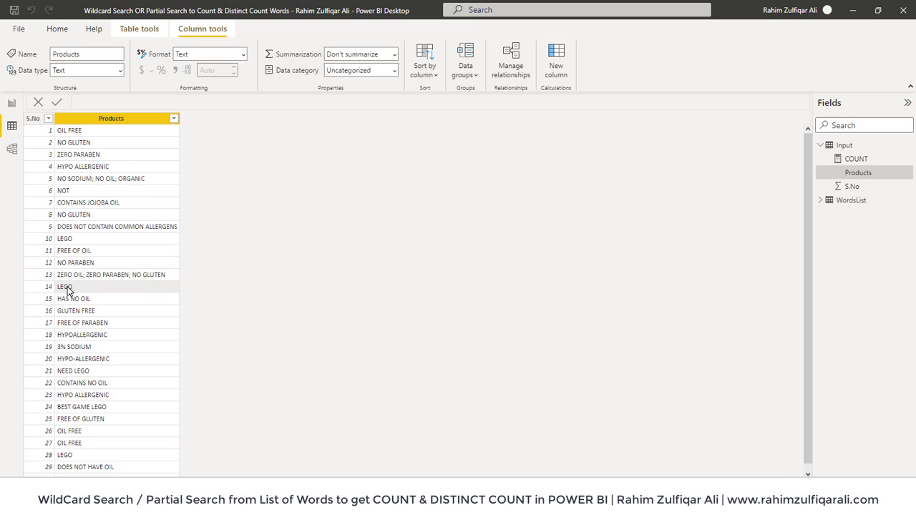
{"action": "left_click", "coordinate": [71, 456]}
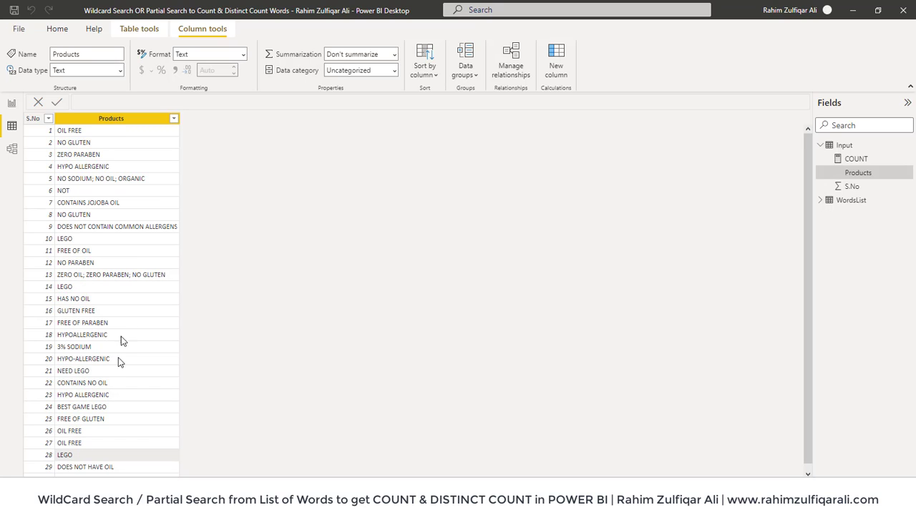
{"action": "left_click", "coordinate": [95, 289]}
{"action": "left_click", "coordinate": [100, 242]}
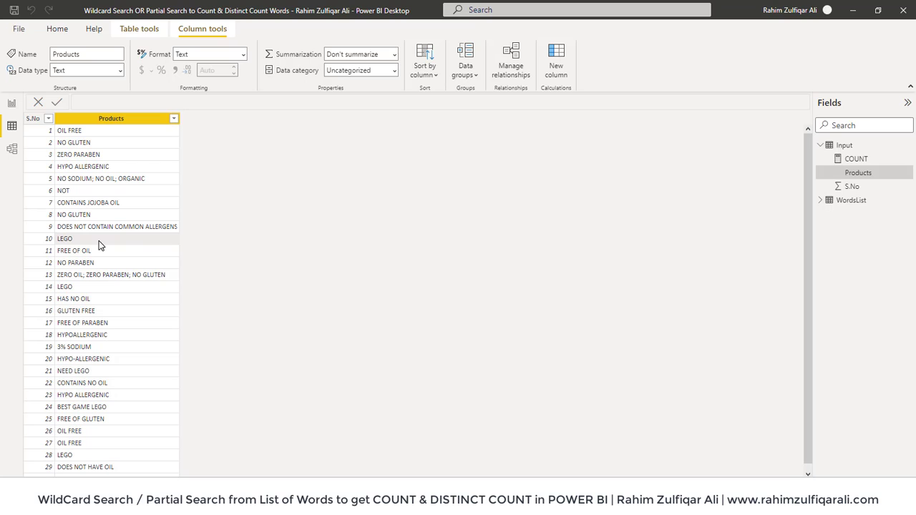
{"action": "left_click", "coordinate": [82, 286]}
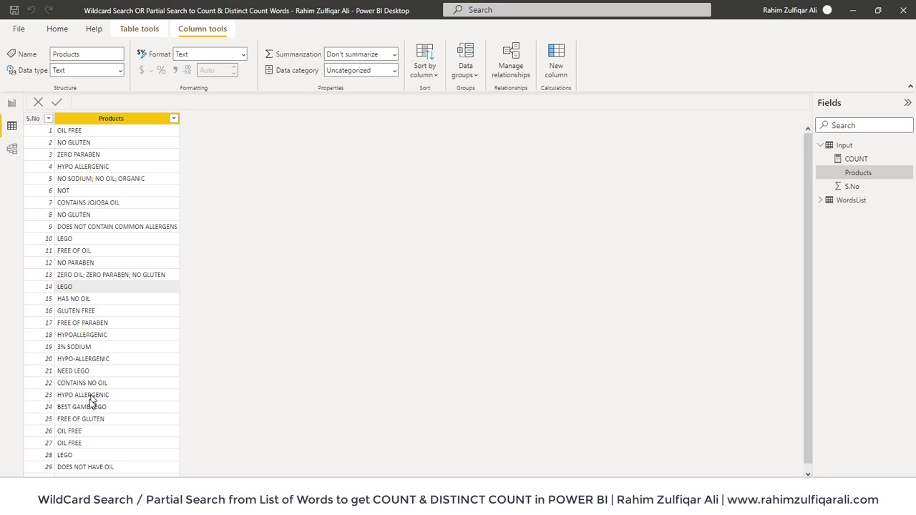
{"action": "left_click", "coordinate": [82, 456]}
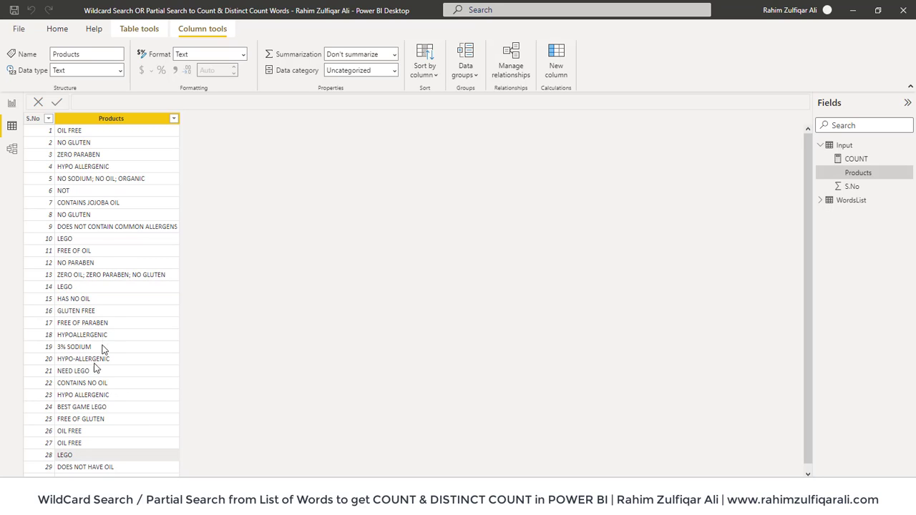
{"action": "left_click", "coordinate": [80, 286]}
{"action": "left_click", "coordinate": [82, 243]}
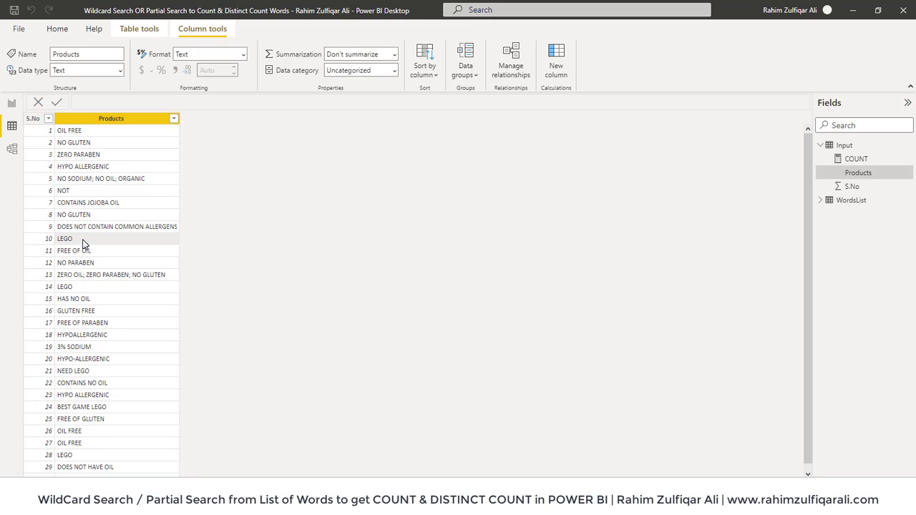
- Select the entire COUNT measure formula in the formula bar, then go to DAX Formatter
{"action": "left_click", "coordinate": [11, 104]}
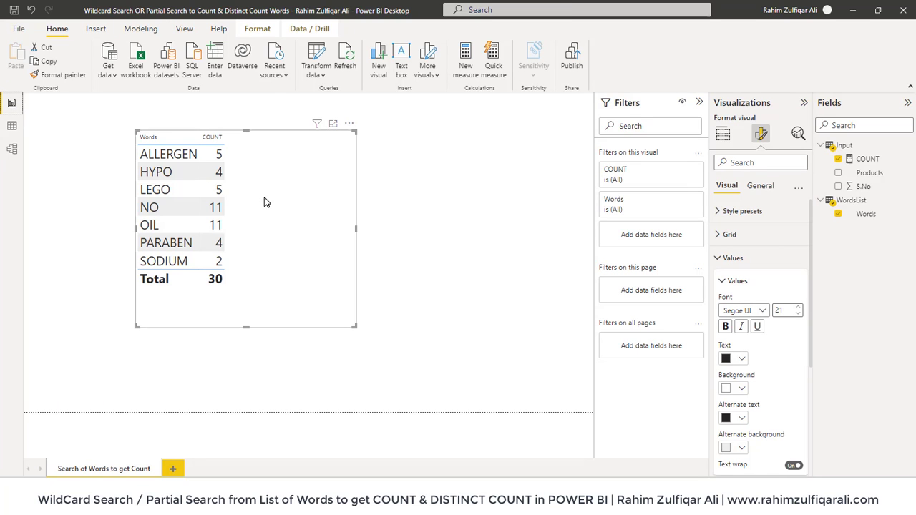
{"action": "left_click", "coordinate": [867, 158]}
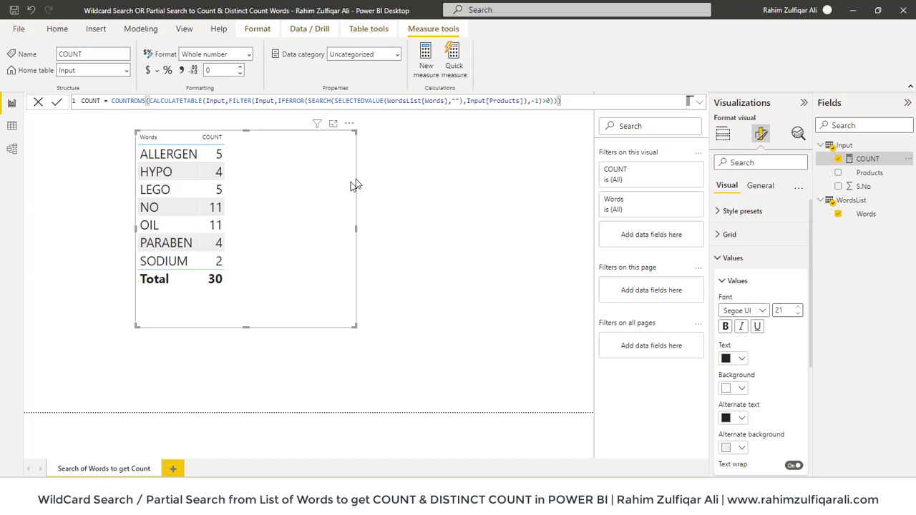
{"action": "left_click", "coordinate": [538, 103]}
{"action": "left_click", "coordinate": [578, 101]}
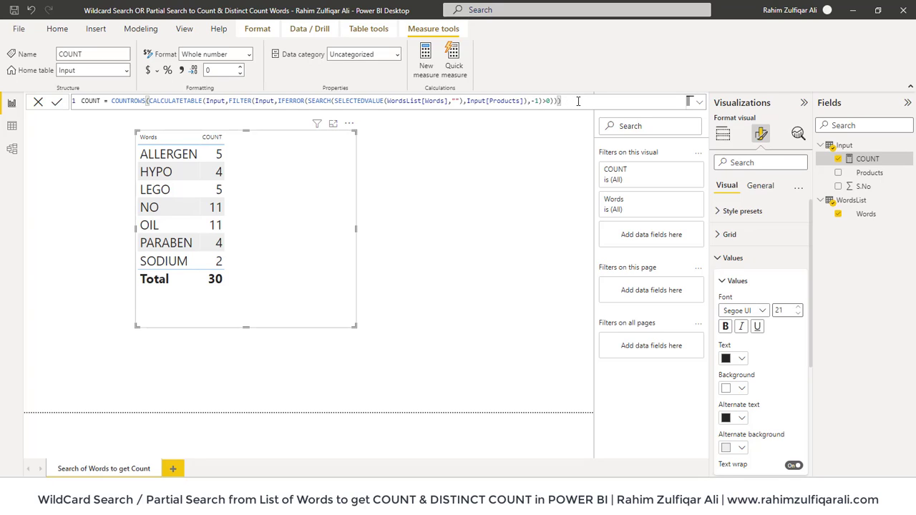
{"action": "left_click_drag", "start_coordinate": [578, 100], "coordinate": [82, 100]}
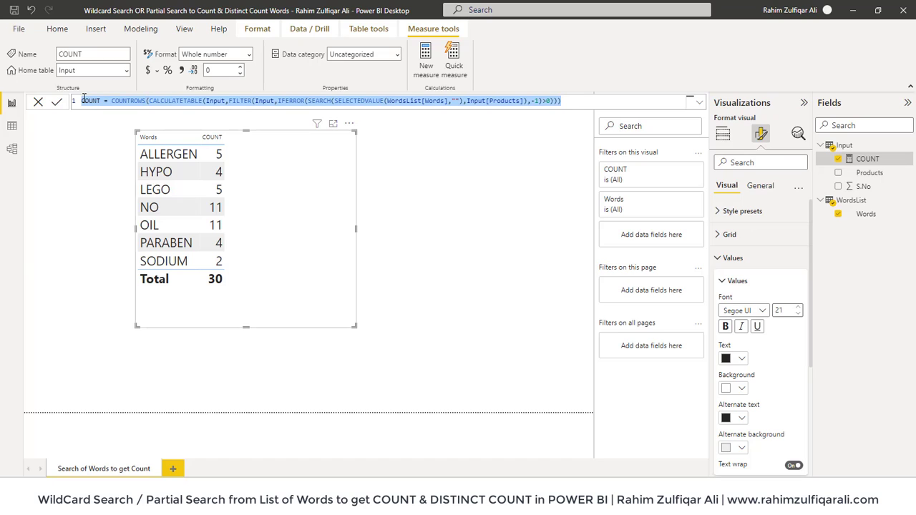
{"action": "left_click", "coordinate": [92, 101]}
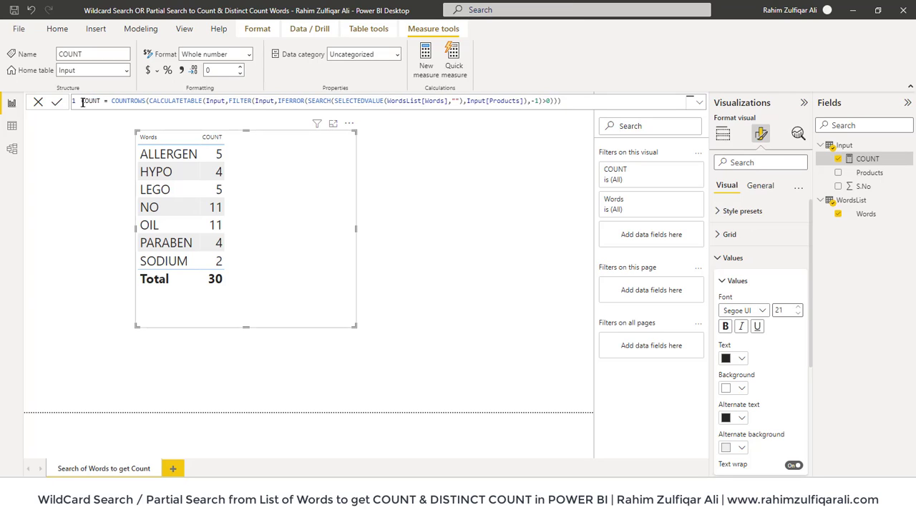
{"action": "left_click_drag", "start_coordinate": [81, 101], "coordinate": [519, 114]}
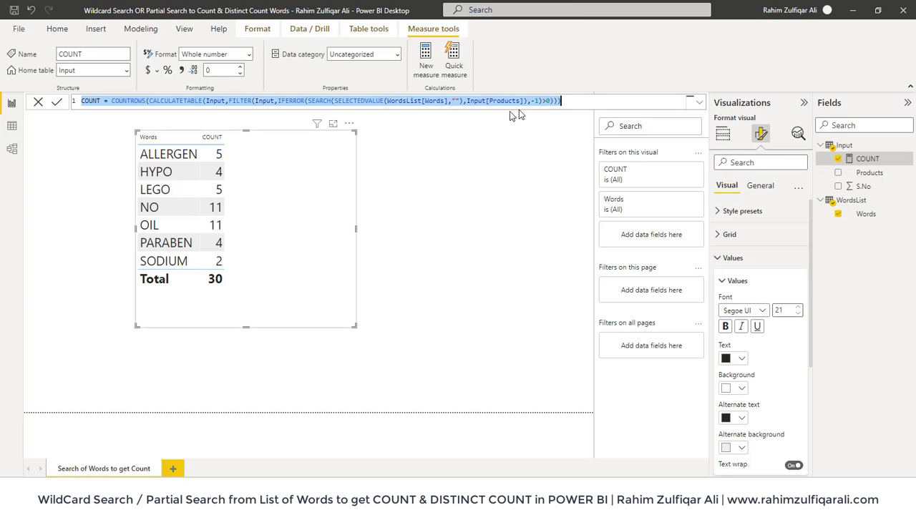
{"action": "left_click", "coordinate": [566, 101]}
{"action": "left_click_drag", "start_coordinate": [577, 101], "coordinate": [80, 101]}
{"action": "key", "text": "ctrl+c"}
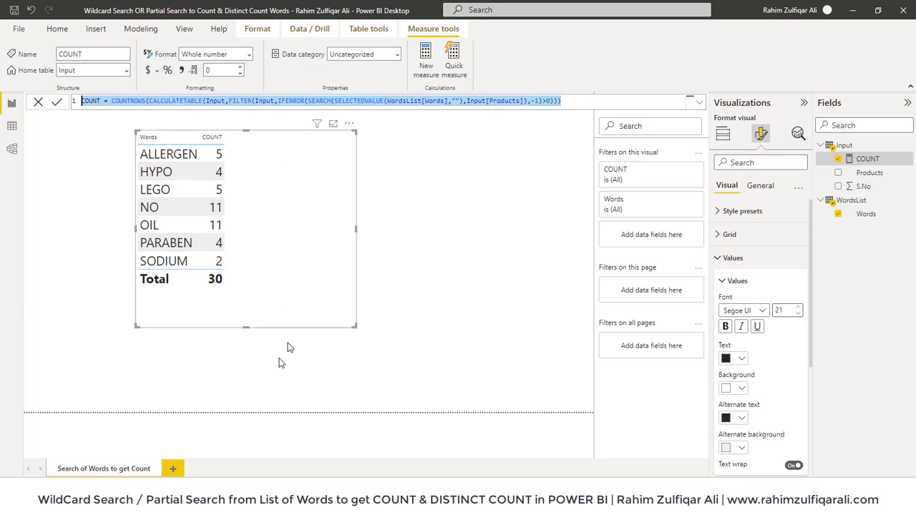
{"action": "key", "text": "alt+Tab"}
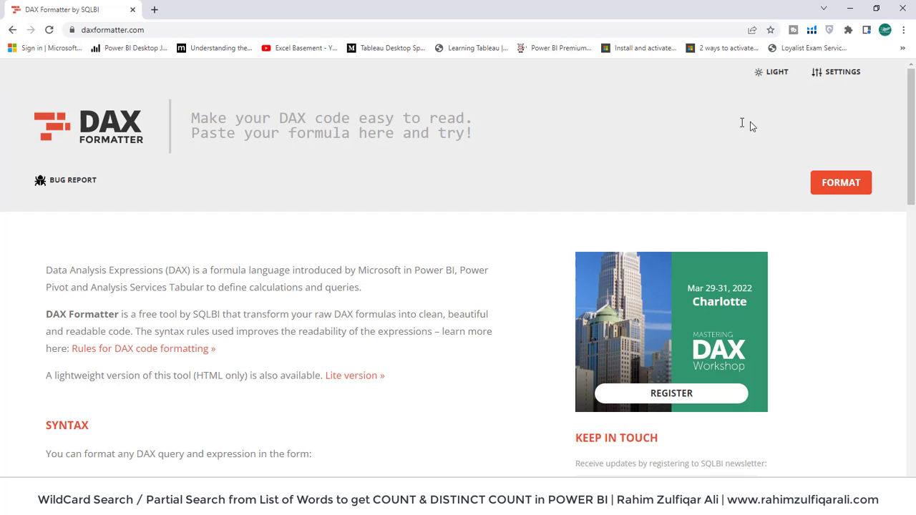
- Choose Short lines in settings and format the pasted COUNT formula
{"action": "left_click", "coordinate": [834, 73]}
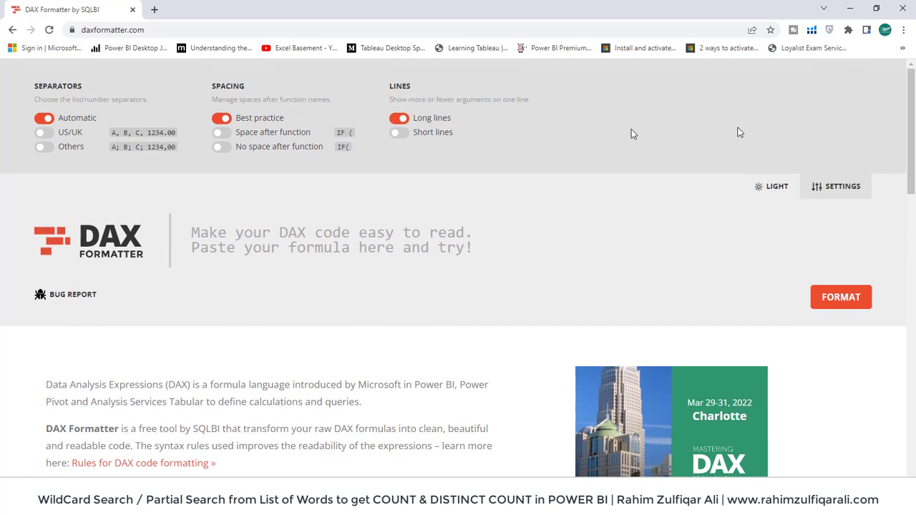
{"action": "left_click", "coordinate": [400, 133]}
{"action": "left_click", "coordinate": [347, 226]}
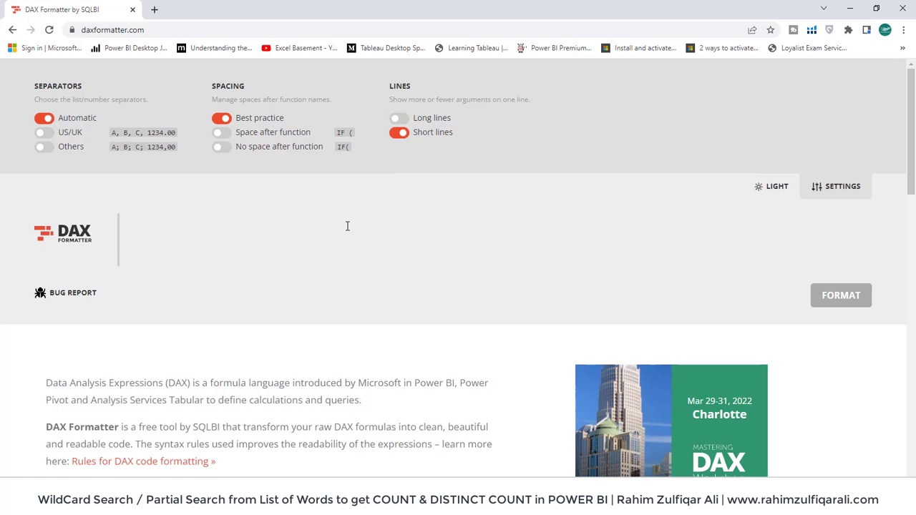
{"action": "key", "text": "ctrl+v"}
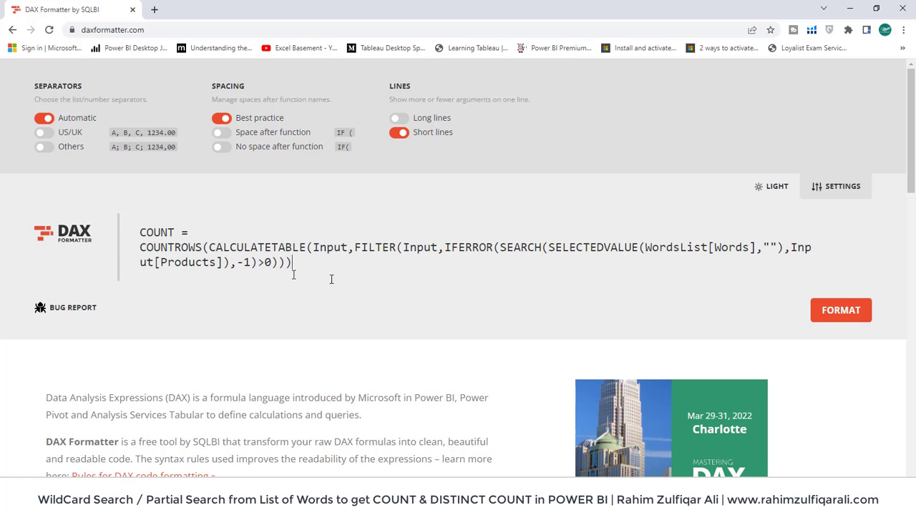
{"action": "left_click", "coordinate": [839, 312]}
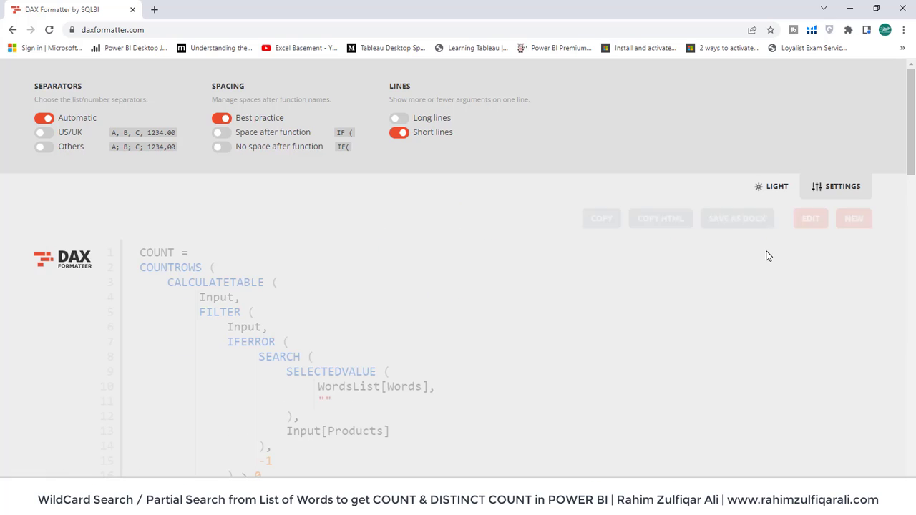
- Compare the result with the one-line formula, then copy the formatted 19-line COUNT formula
{"action": "scroll", "coordinate": [909, 144], "scroll_direction": "down", "scroll_amount": 2}
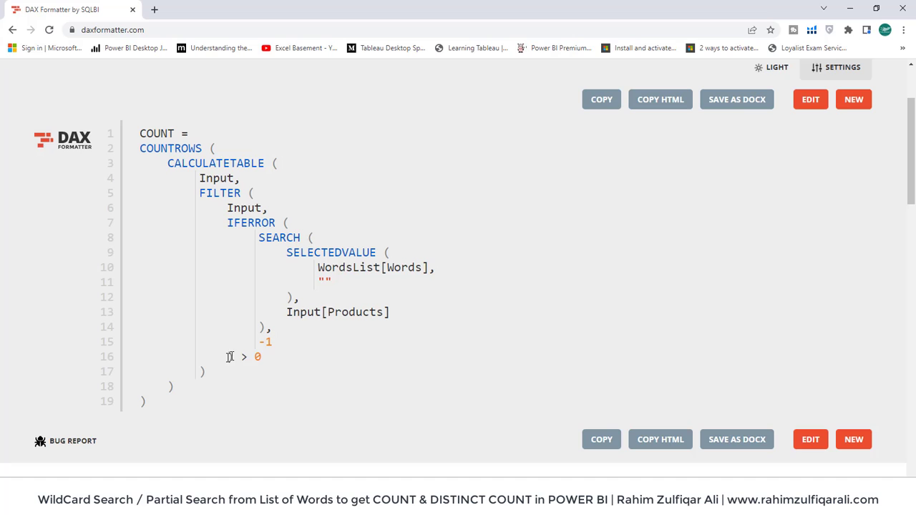
{"action": "left_click", "coordinate": [141, 133]}
{"action": "left_click_drag", "start_coordinate": [165, 152], "coordinate": [185, 405]}
{"action": "left_click", "coordinate": [185, 405]}
{"action": "key", "text": "alt+Tab"}
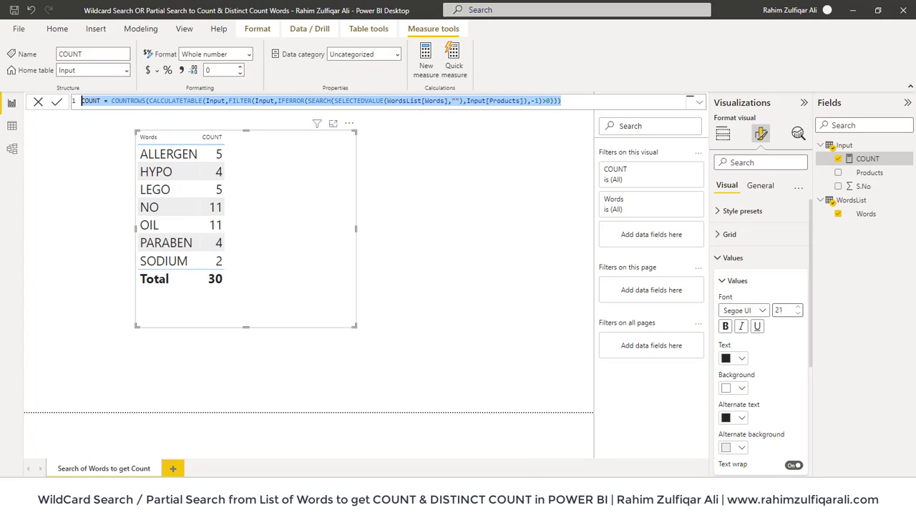
{"action": "left_click", "coordinate": [388, 102]}
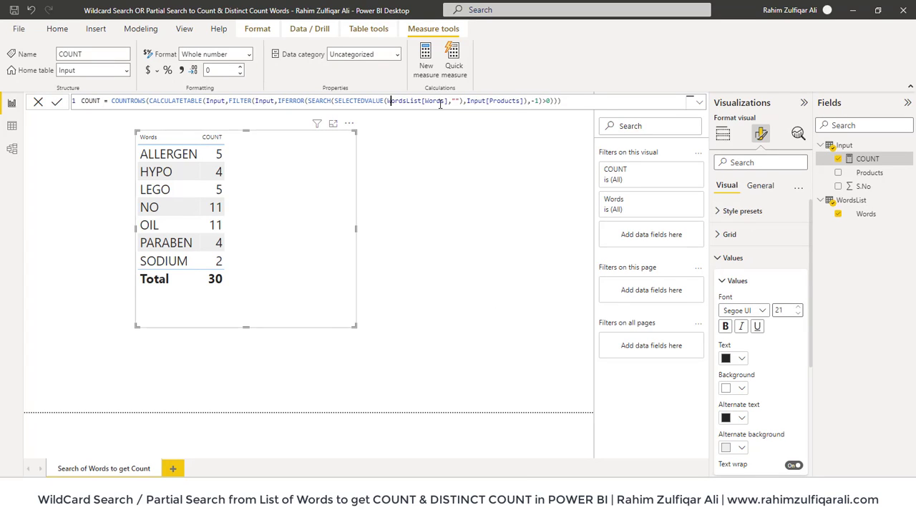
{"action": "left_click_drag", "start_coordinate": [564, 101], "coordinate": [127, 93]}
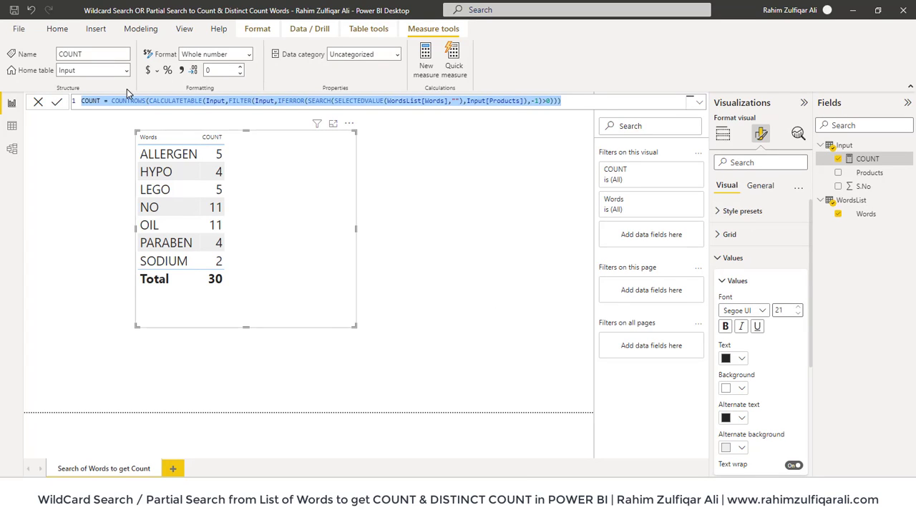
{"action": "left_click", "coordinate": [200, 101]}
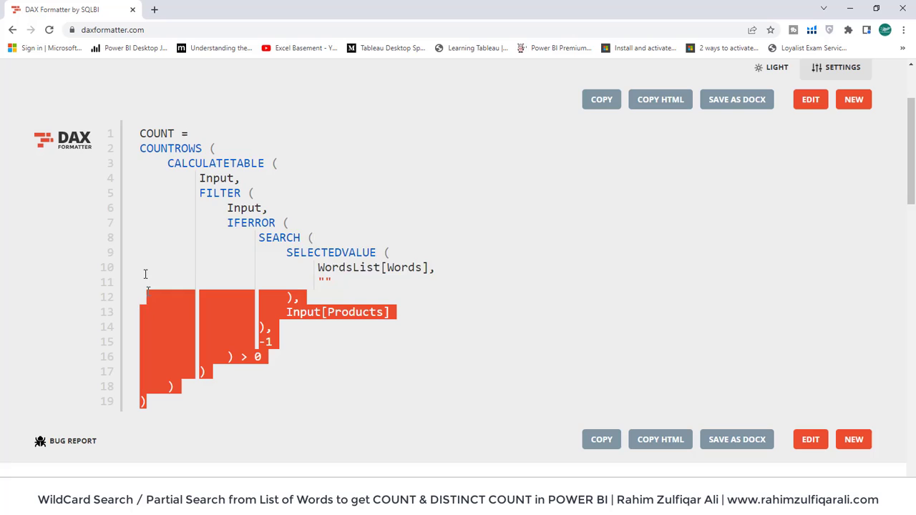
{"action": "left_click_drag", "start_coordinate": [145, 274], "coordinate": [139, 130]}
{"action": "right_click", "coordinate": [167, 140]}
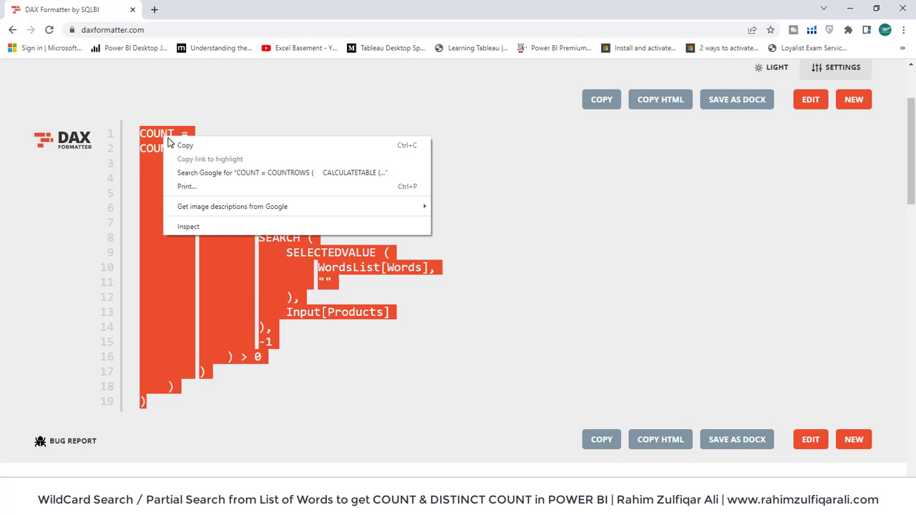
{"action": "left_click", "coordinate": [171, 145]}
{"action": "left_click", "coordinate": [474, 351]}
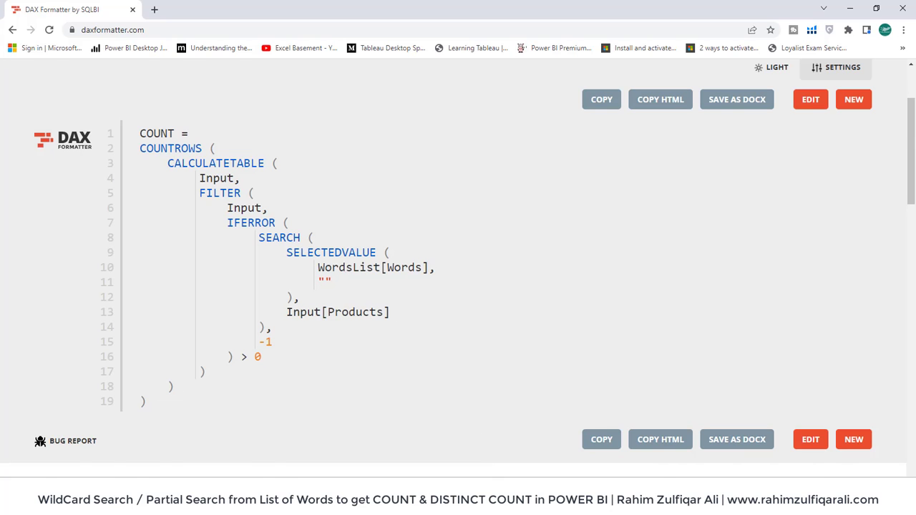
- Replace the COUNT formula in Power BI with the formatted multi-line DAX
{"action": "key", "text": "alt+Tab"}
{"action": "left_click", "coordinate": [561, 100]}
{"action": "key", "text": "ctrl+a"}
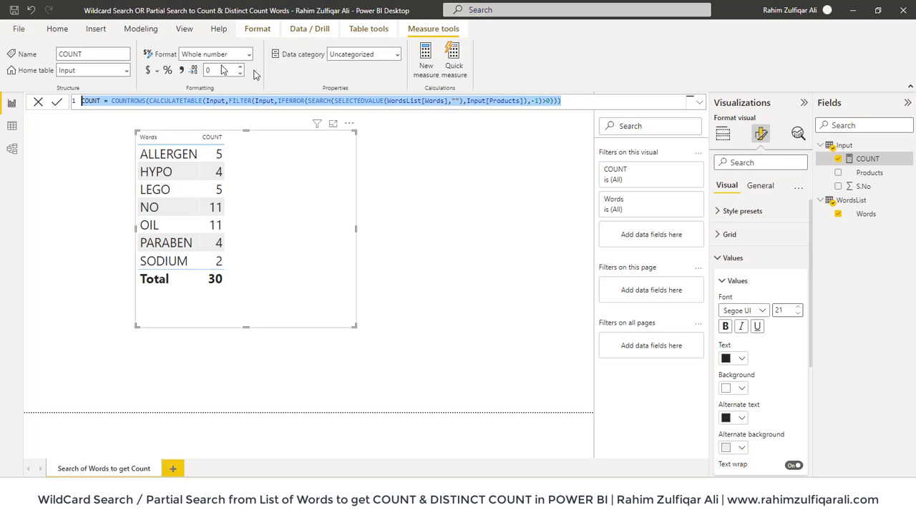
{"action": "key", "text": "ctrl+v"}
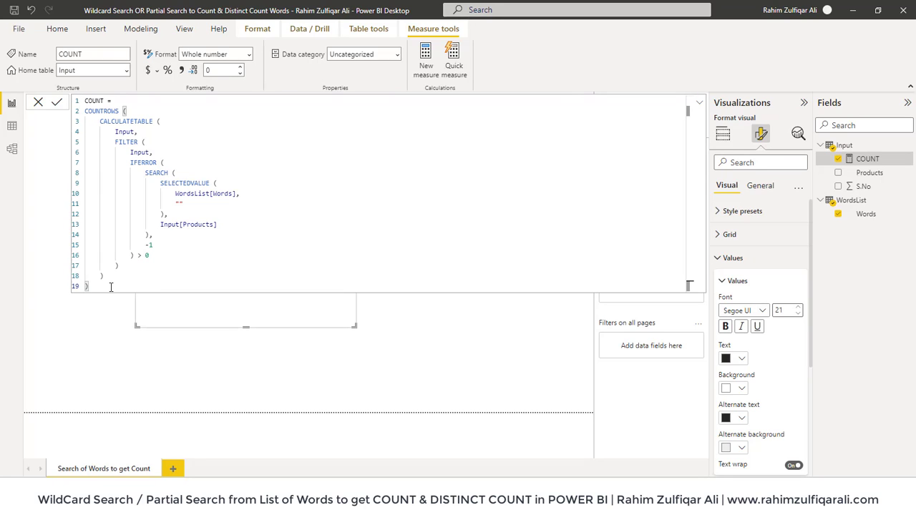
{"action": "left_click", "coordinate": [432, 330]}
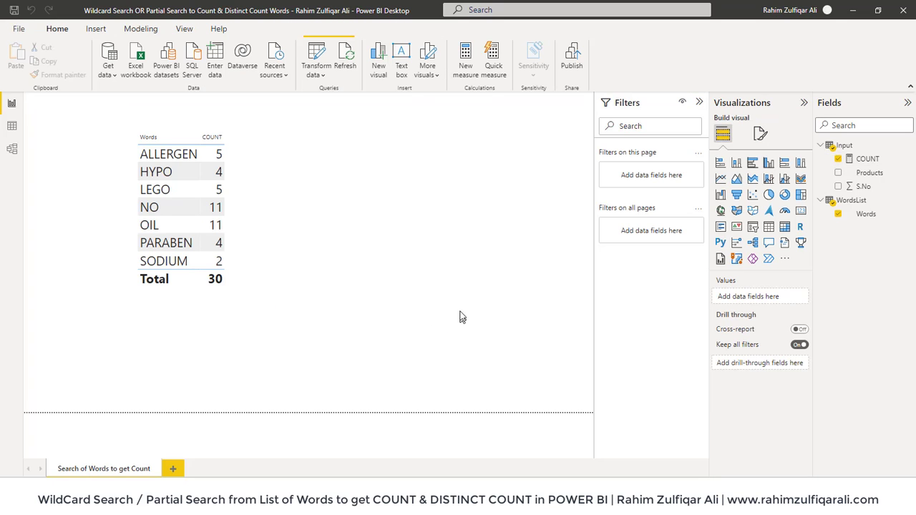
- Check that the word-count table and COUNT measure still show a total of 30
{"action": "left_click", "coordinate": [315, 199]}
{"action": "left_click", "coordinate": [856, 160]}
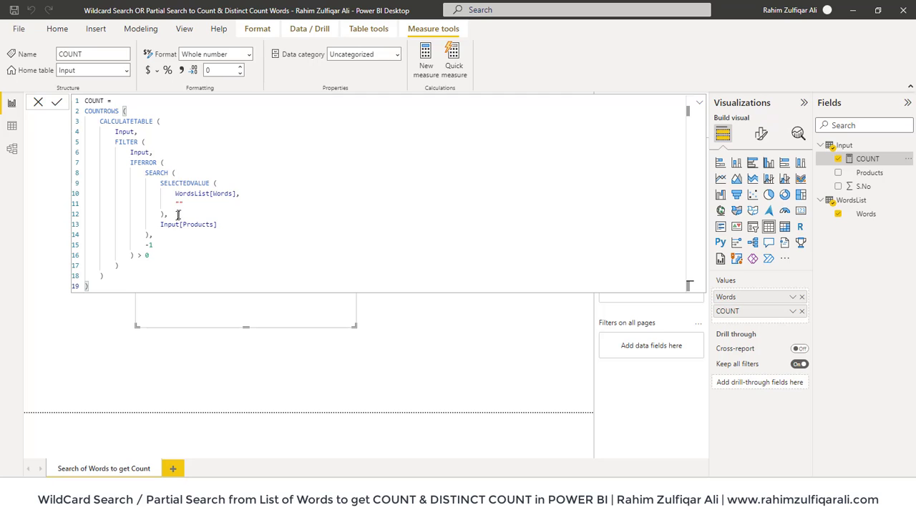
{"action": "left_click", "coordinate": [451, 350]}
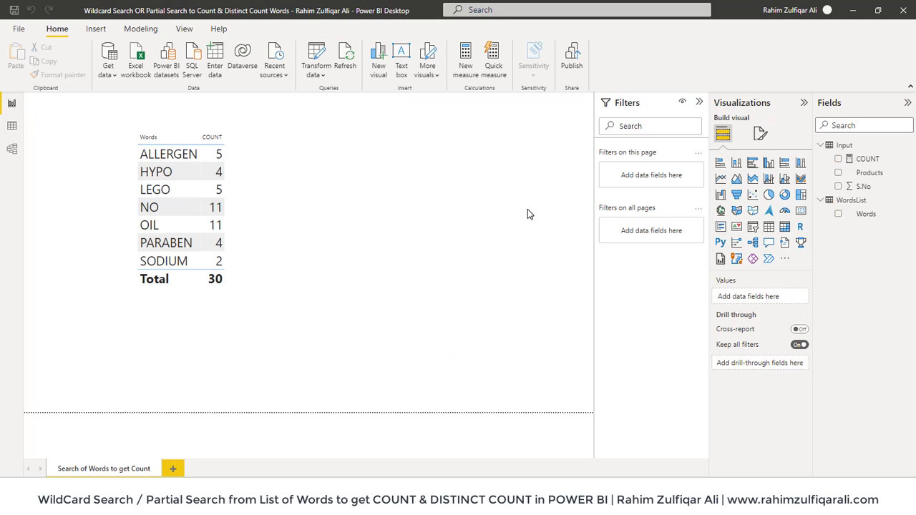
{"action": "left_click", "coordinate": [270, 198]}
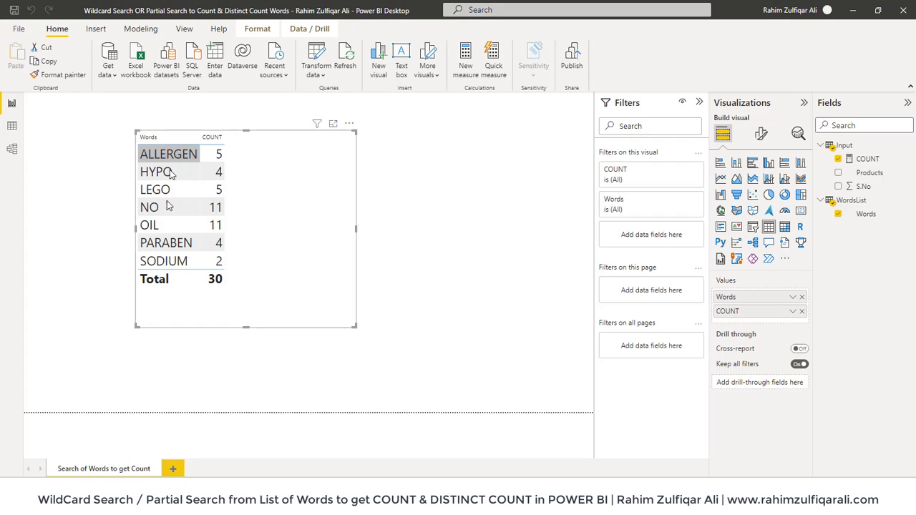
{"action": "left_click", "coordinate": [872, 174]}
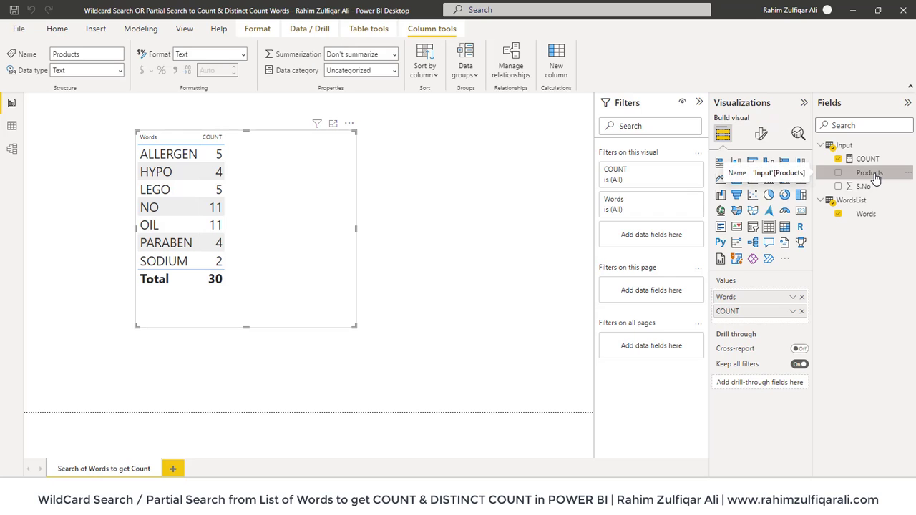
{"action": "left_click", "coordinate": [436, 211]}
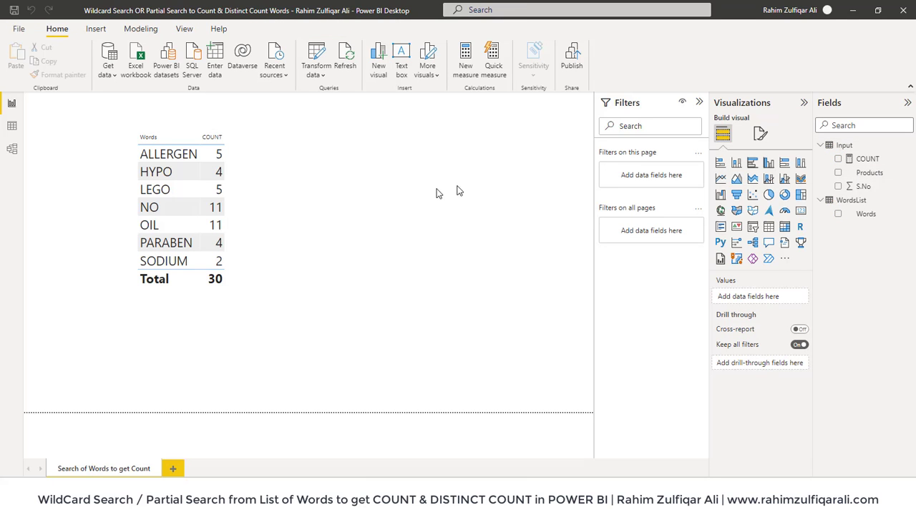
- Create a new measure in the Input table named DistinctCount
{"action": "left_click", "coordinate": [839, 146]}
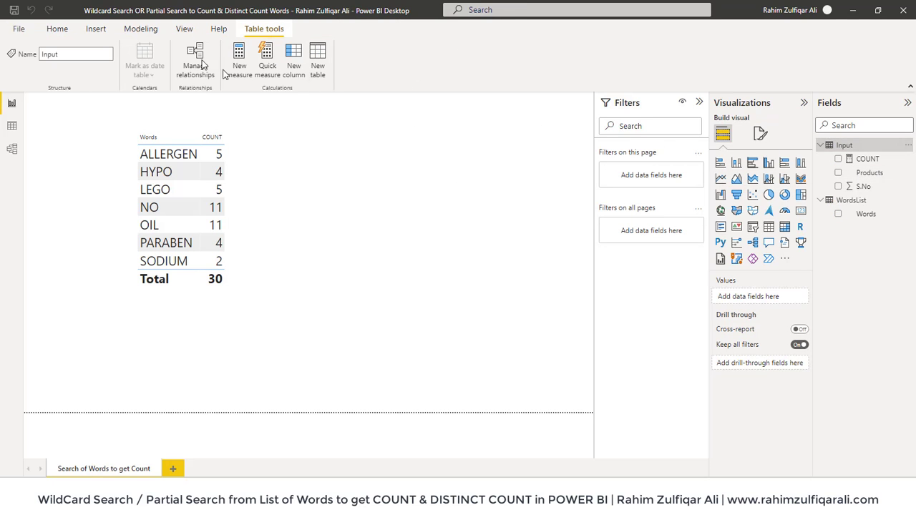
{"action": "left_click", "coordinate": [69, 30]}
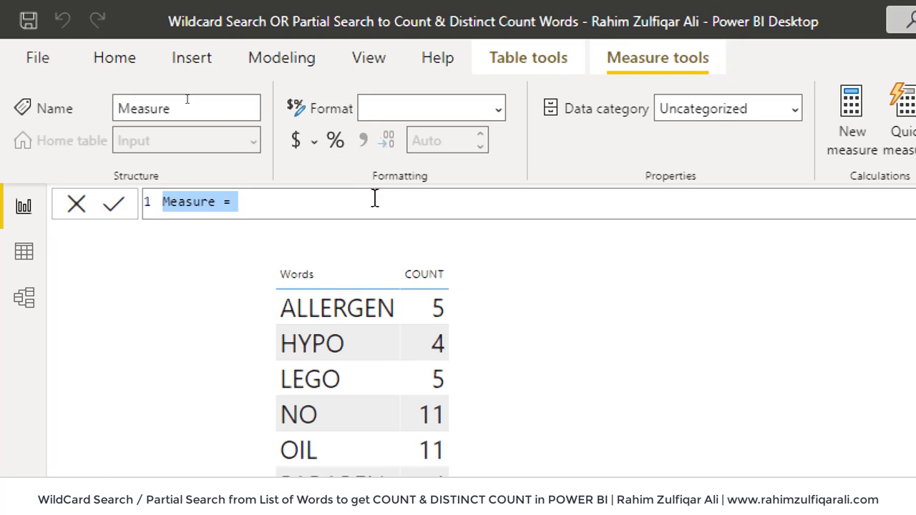
{"action": "key", "text": "Home"}
{"action": "key", "text": "ctrl+shift+Right"}
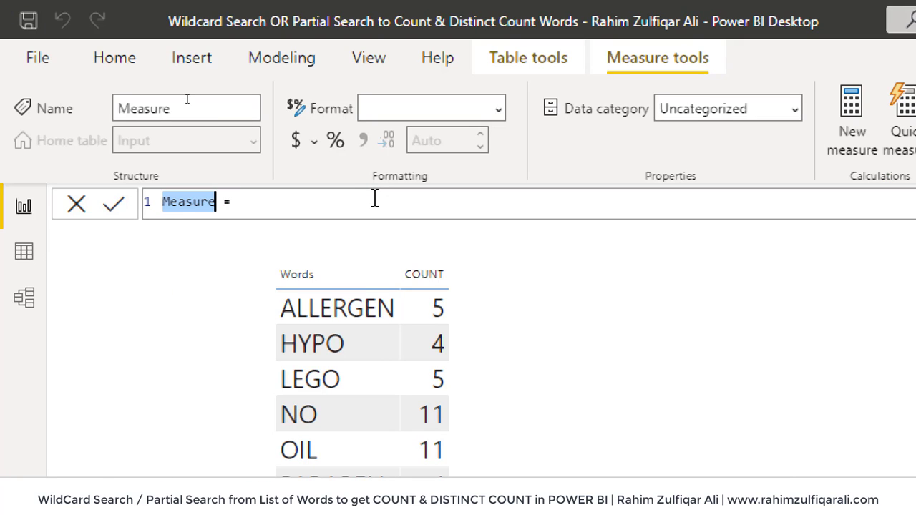
{"action": "type", "text": "Distinct"}
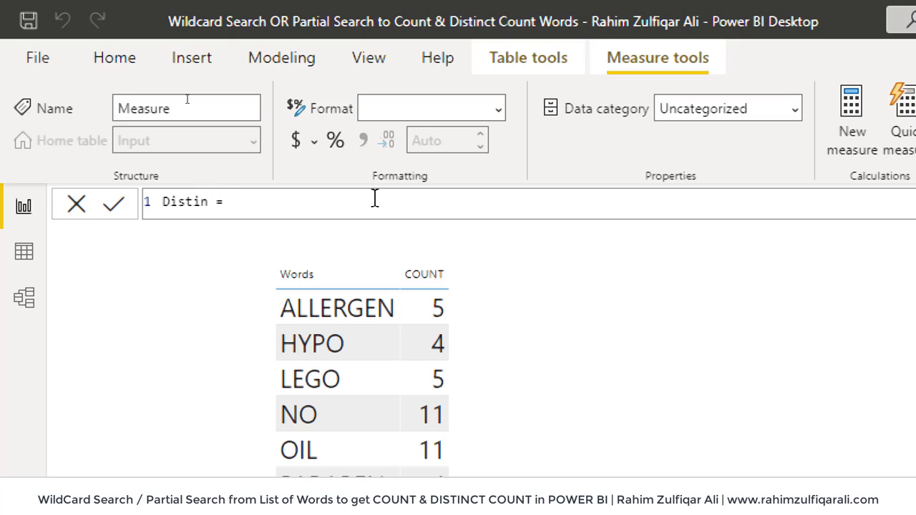
{"action": "type", "text": "Count"}
{"action": "key", "text": "Right"}
{"action": "key", "text": "Right"}
{"action": "key", "text": "Right"}
- Start its formula with COUNTROWS(CALCULATETABLE(DISTINCT(Input[Products]),
{"action": "type", "text": "countrow"}
{"action": "key", "text": "Tab"}
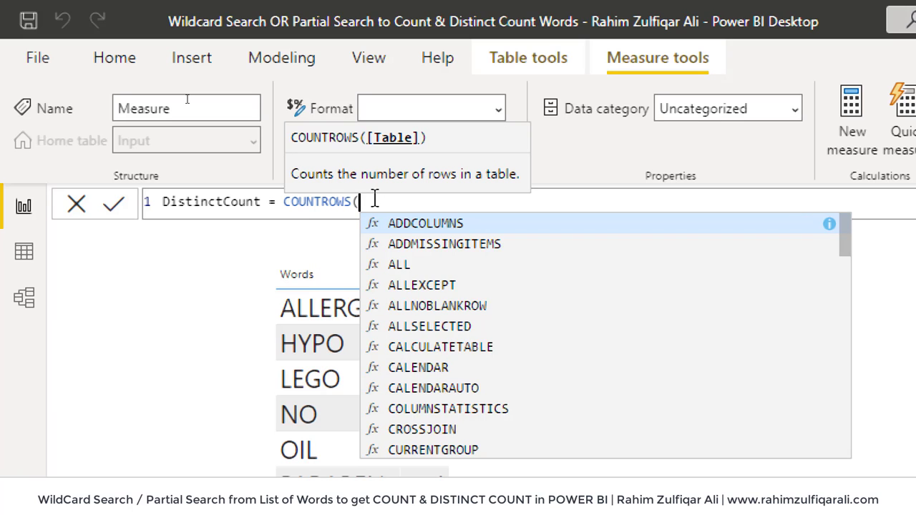
{"action": "type", "text": "ca"}
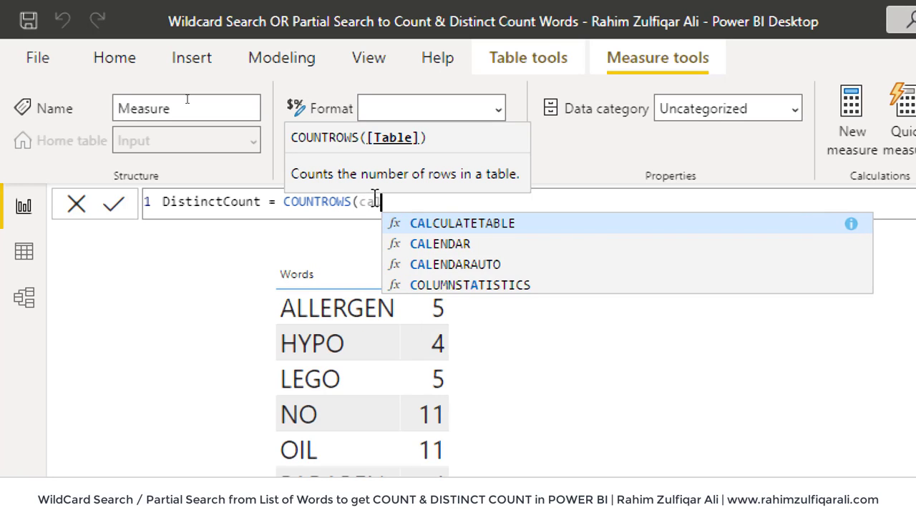
{"action": "key", "text": "Tab"}
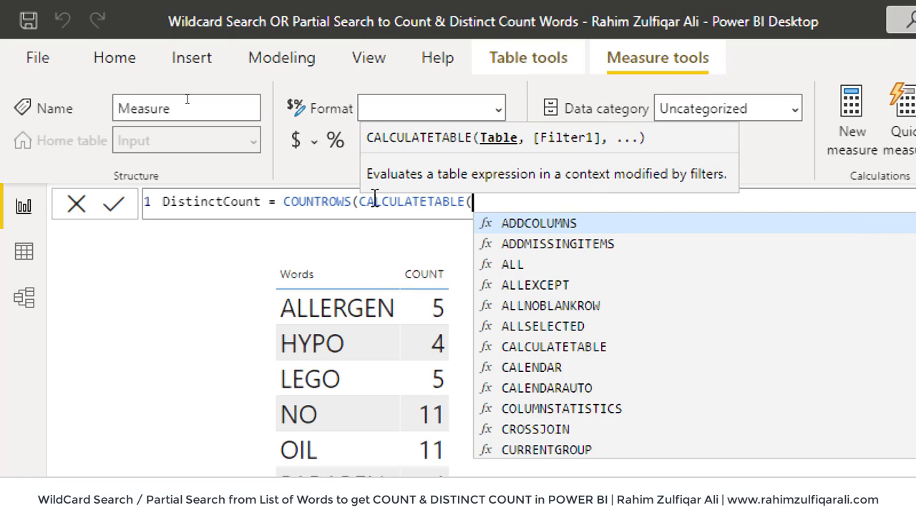
{"action": "type", "text": "dis"}
{"action": "key", "text": "Tab"}
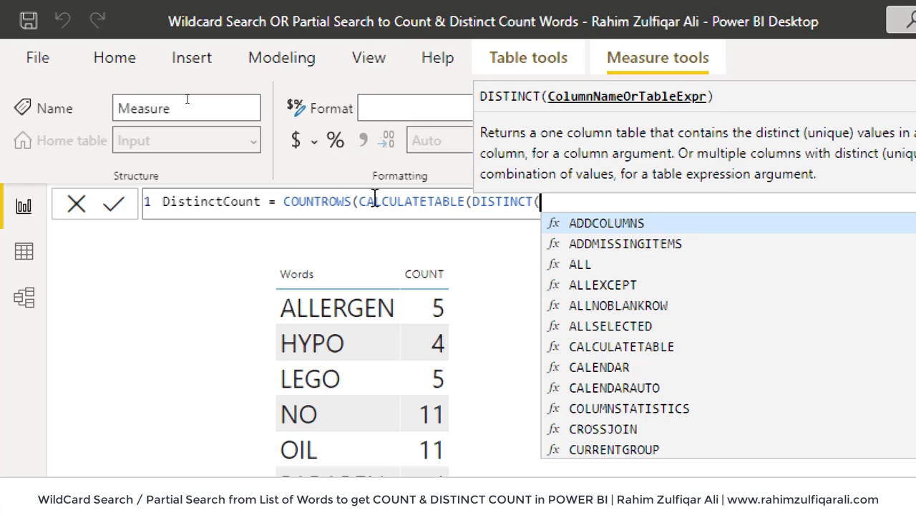
{"action": "type", "text": "inpu"}
{"action": "key", "text": "Down"}
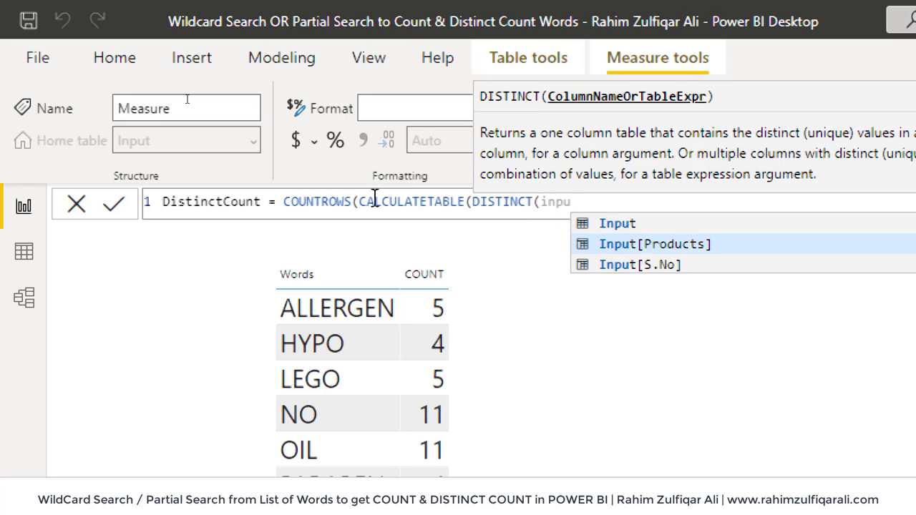
{"action": "key", "text": "Tab"}
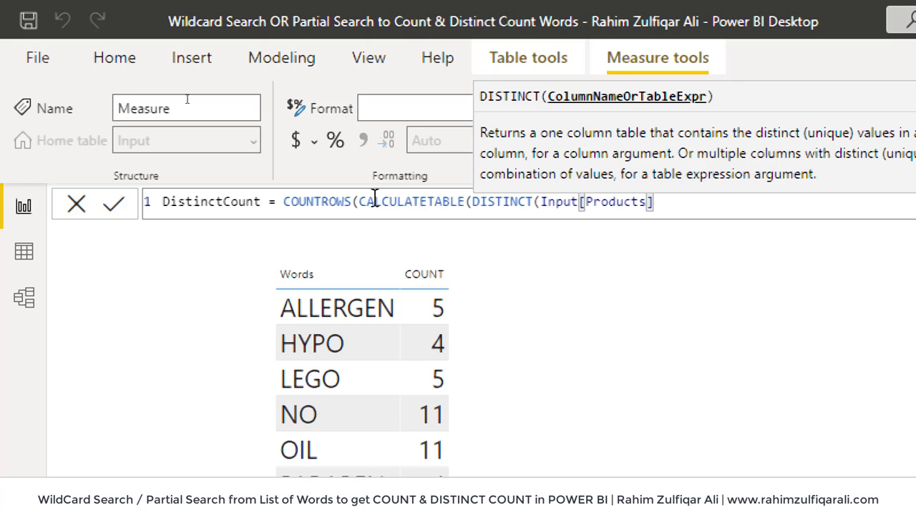
{"action": "type", "text": "),"}
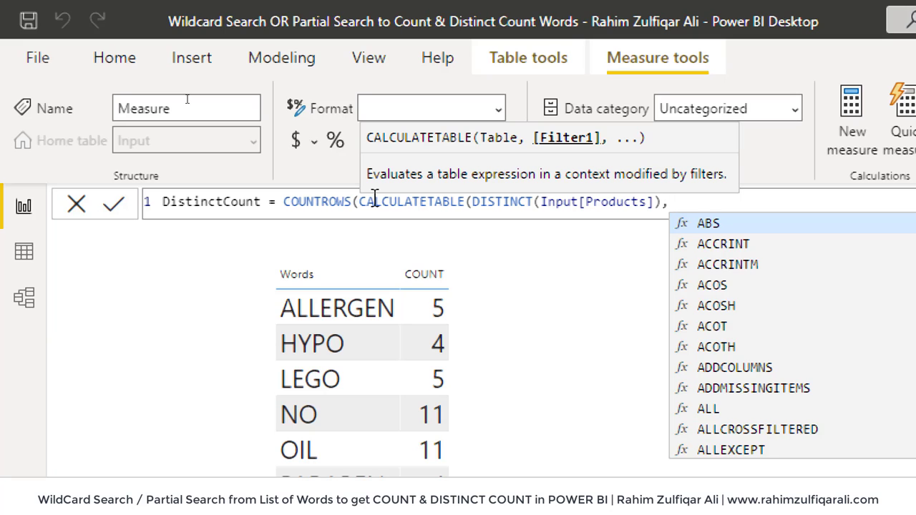
- Add FILTER(Input as CALCULATETABLE's filter argument
{"action": "type", "text": "FILTER("}
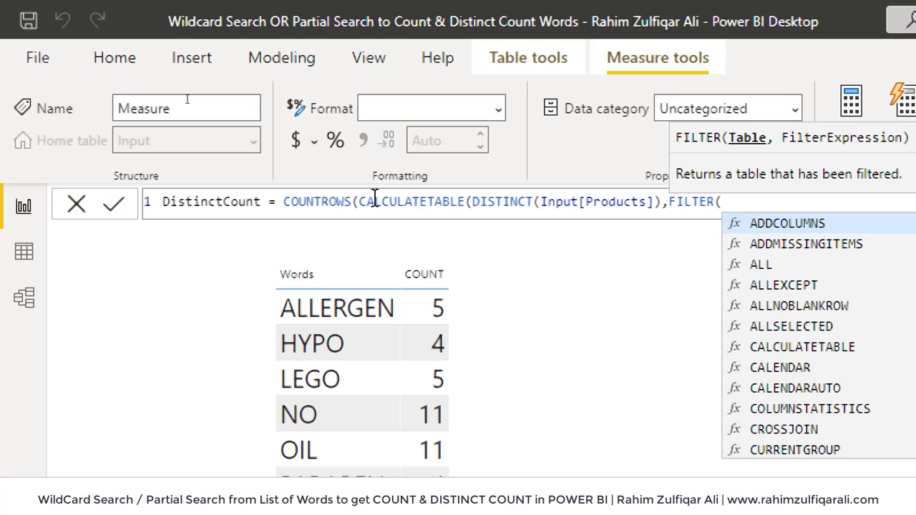
{"action": "type", "text": "in"}
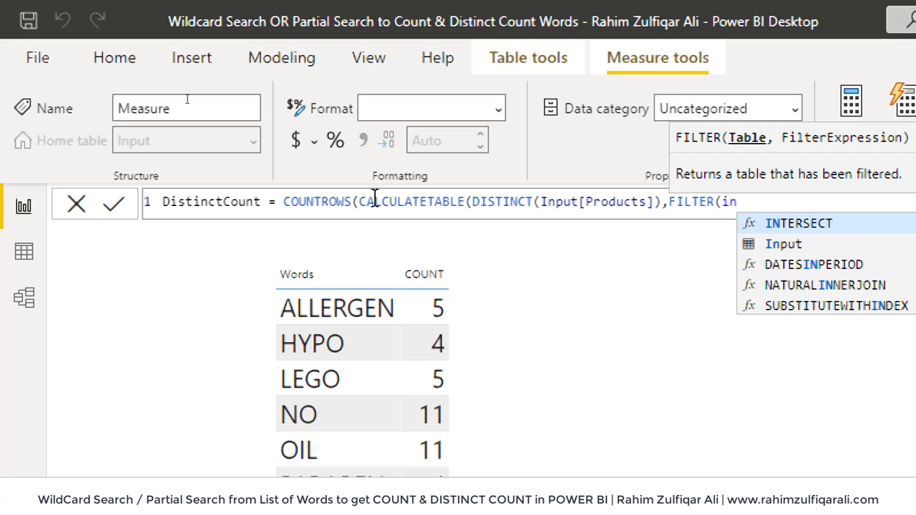
{"action": "key", "text": "Down"}
{"action": "key", "text": "Tab"}
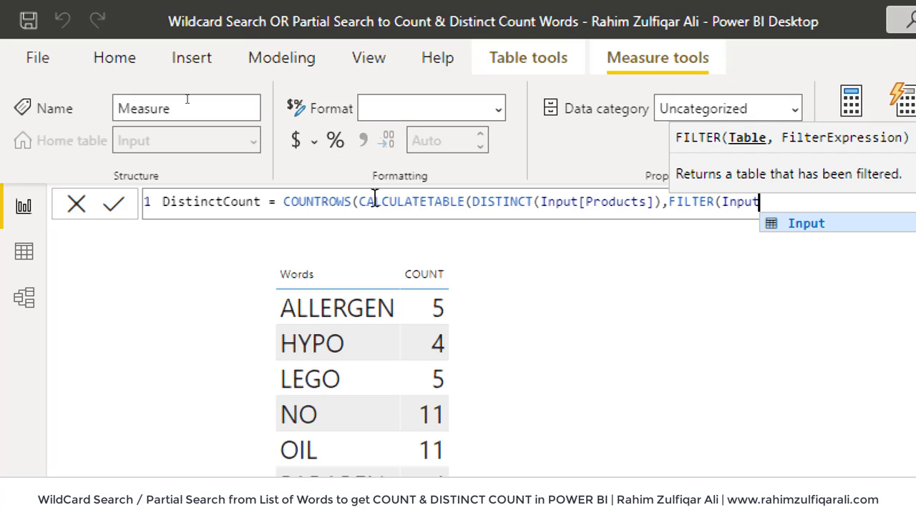
- Add the condition IFERROR(SEARCH(SELECTEDVALUE(WordsList[Words] to the DistinctCount filter
{"action": "type", "text": ",ife"}
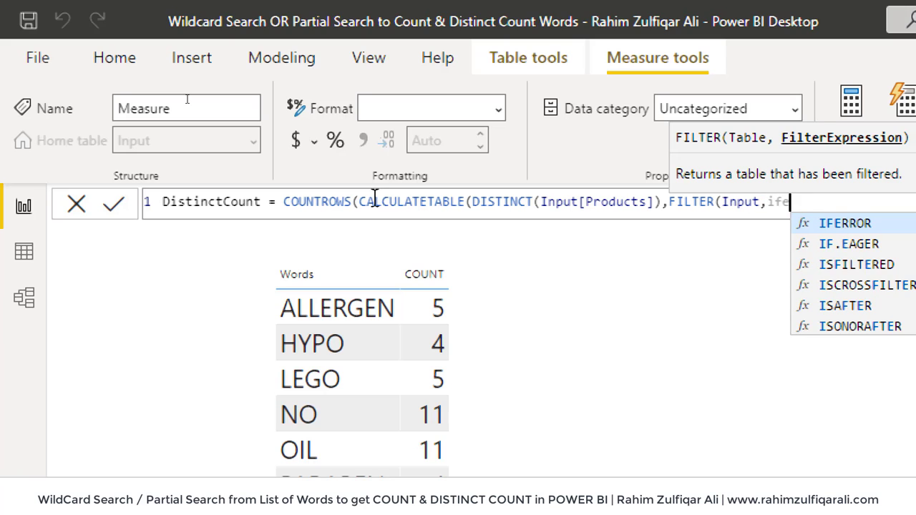
{"action": "key", "text": "Tab"}
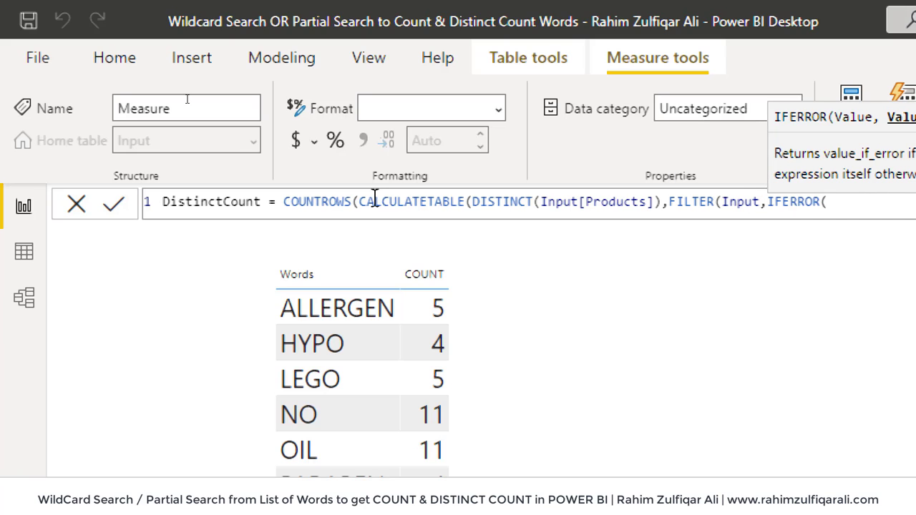
{"action": "type", "text": "searc"}
{"action": "key", "text": "Tab"}
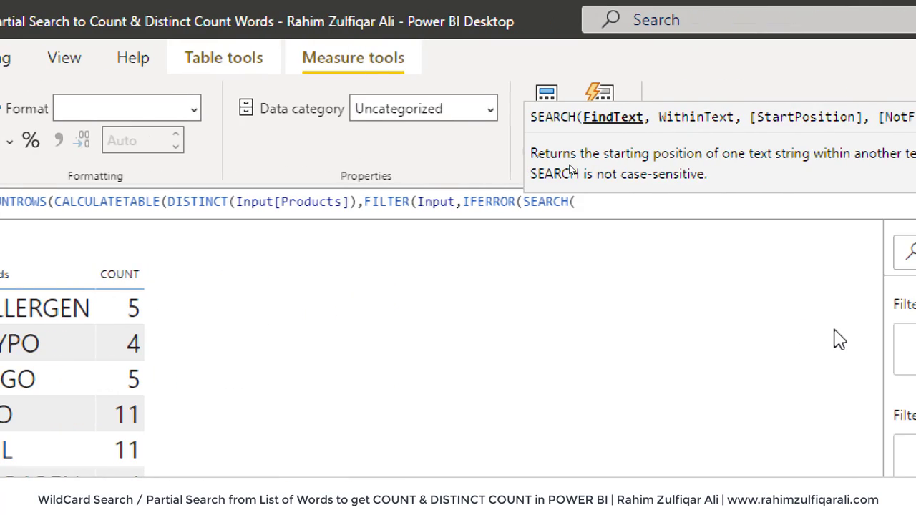
{"action": "type", "text": "sele"}
{"action": "key", "text": "Down"}
{"action": "key", "text": "Tab"}
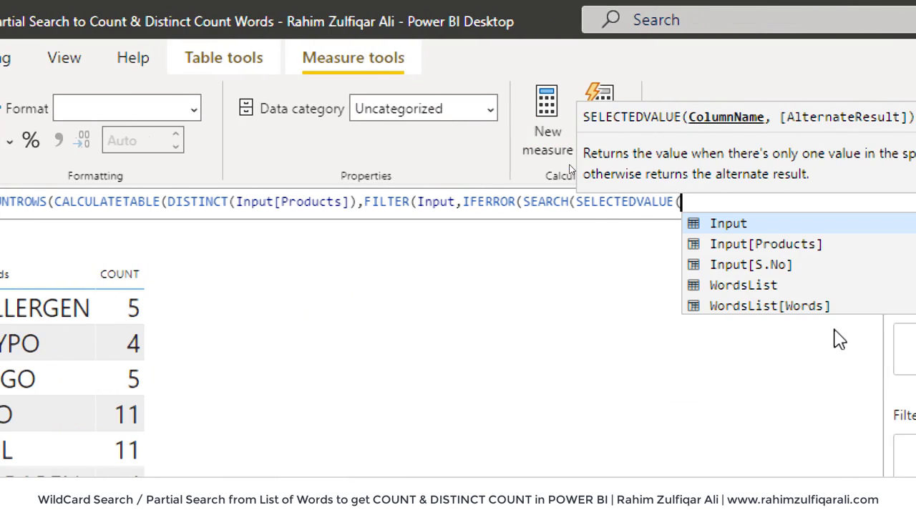
{"action": "type", "text": "words"}
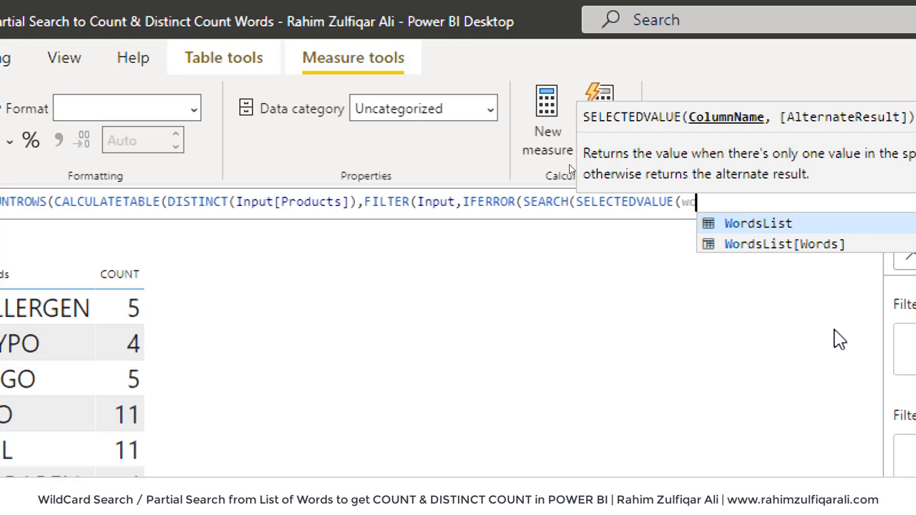
{"action": "key", "text": "Down"}
{"action": "key", "text": "Tab"}
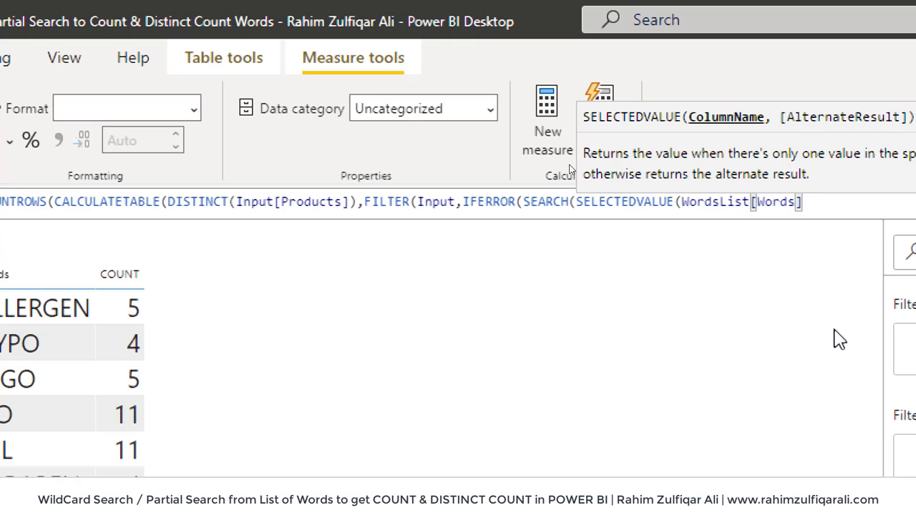
- Continue with ,""),Input[Products]),-1)>0))) to close the formula
{"action": "type", "text": ","}
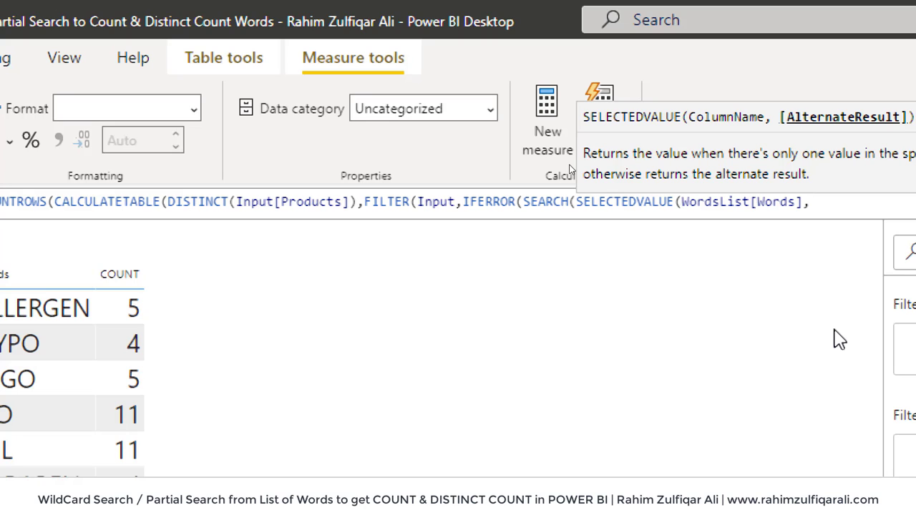
{"action": "type", "text": "\"\"),"}
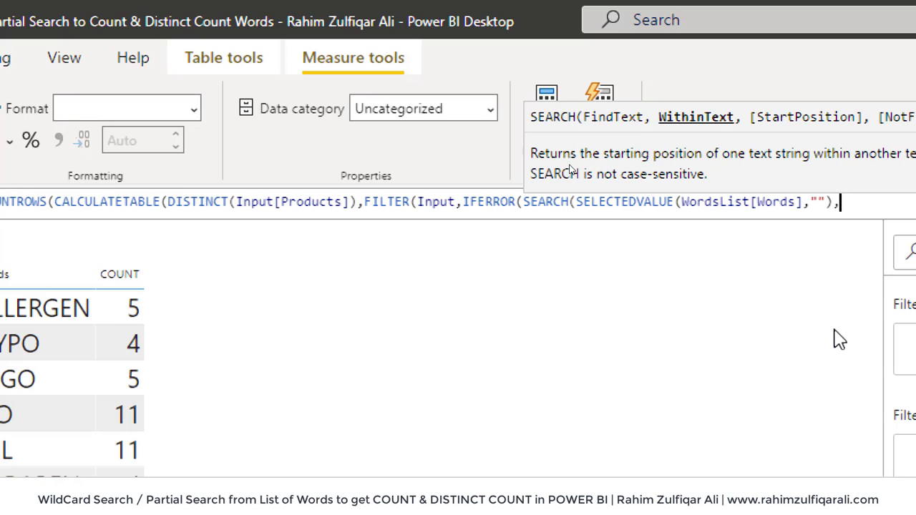
{"action": "type", "text": "inpu"}
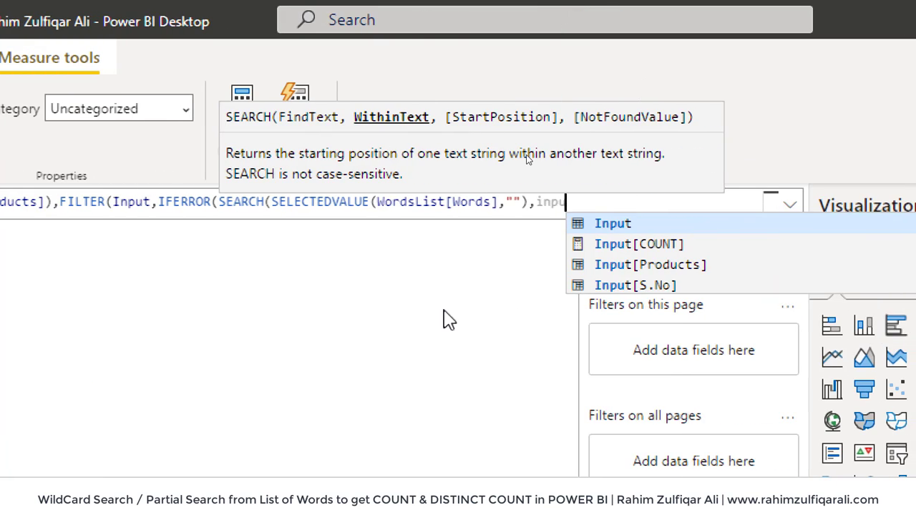
{"action": "key", "text": "Down"}
{"action": "key", "text": "Down"}
{"action": "key", "text": "Tab"}
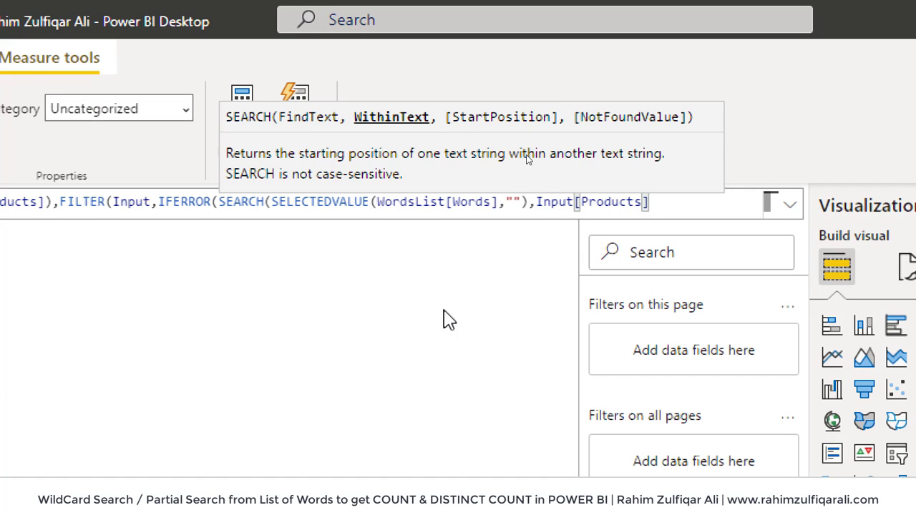
{"action": "type", "text": ")"}
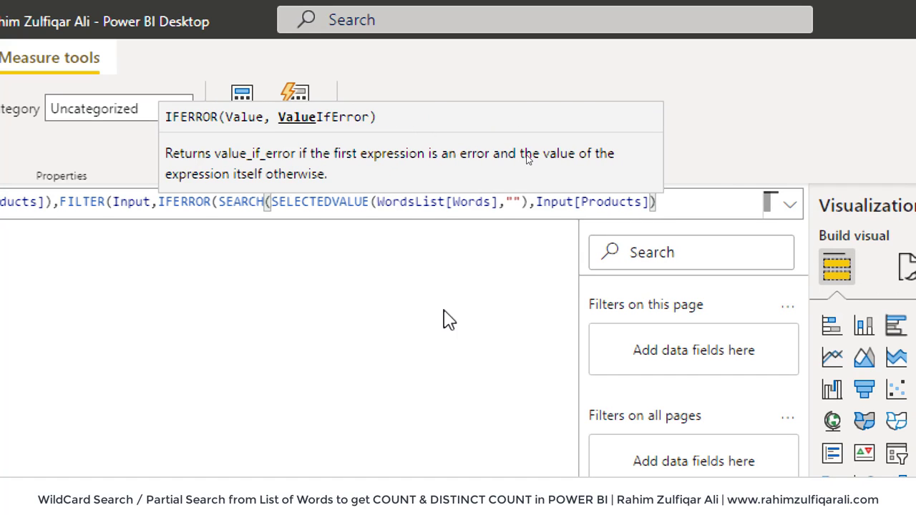
{"action": "type", "text": ",-1"}
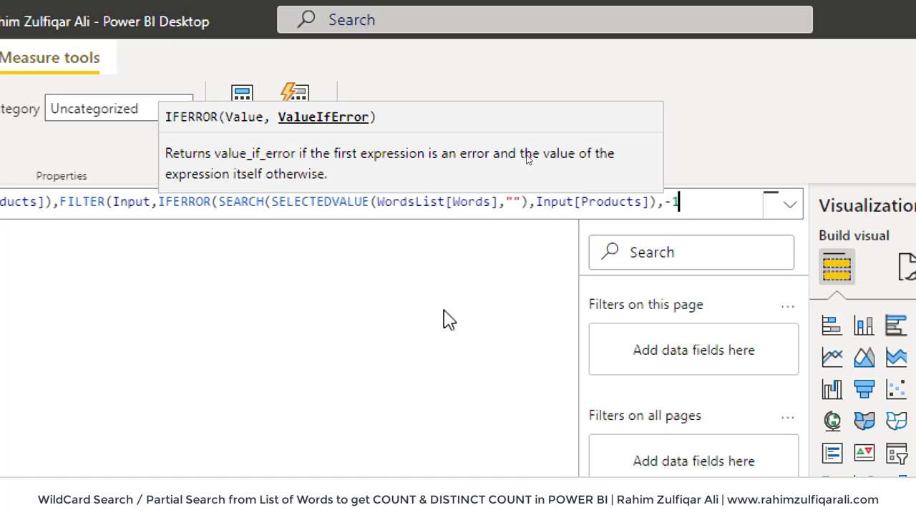
{"action": "type", "text": ")"}
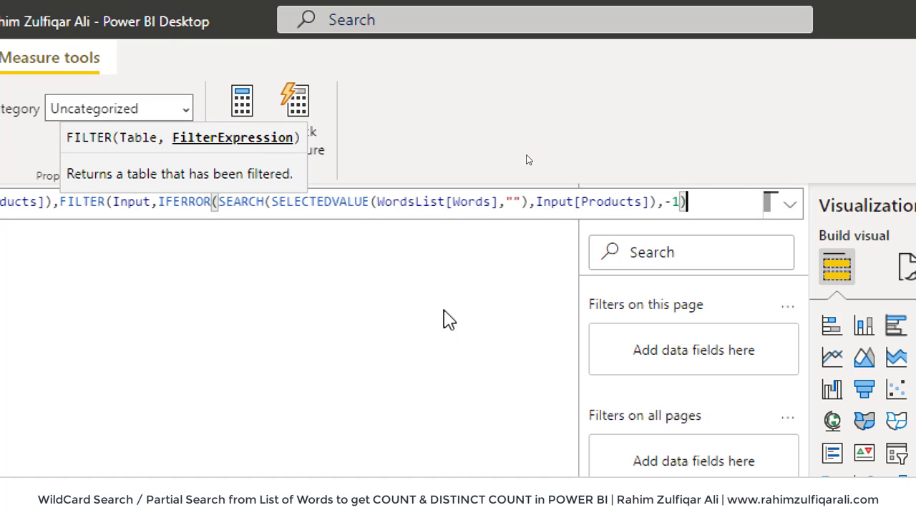
{"action": "type", "text": ">0))"}
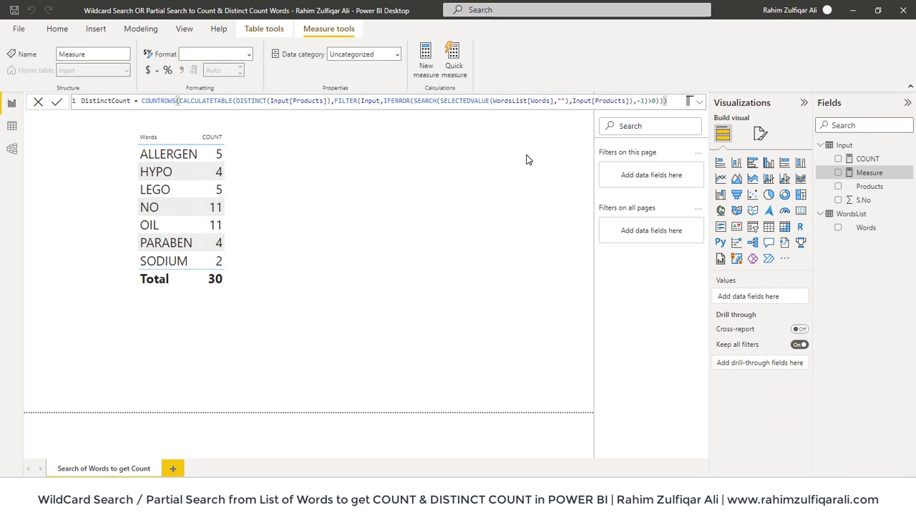
- Commit the DistinctCount measure and add it as a column beside COUNT in the words table, totalling 24
{"action": "key", "text": "Return"}
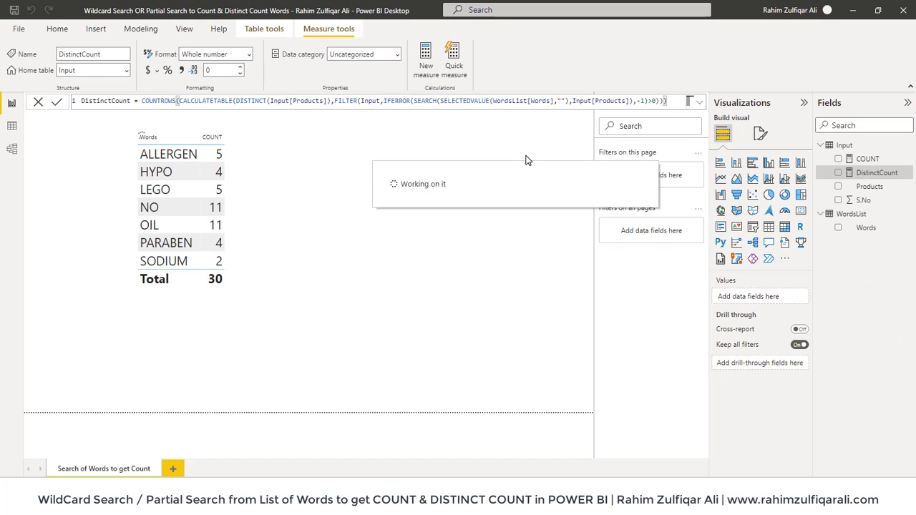
{"action": "left_click", "coordinate": [276, 201]}
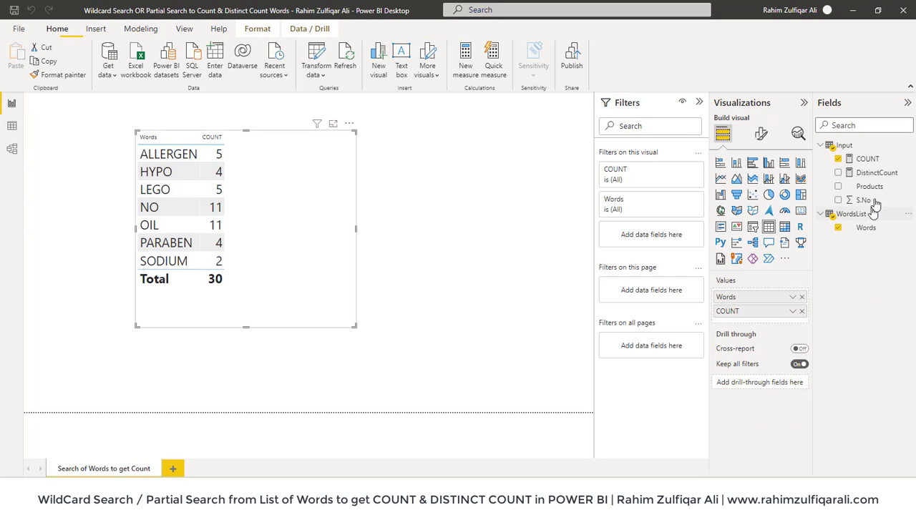
{"action": "left_click_drag", "start_coordinate": [875, 174], "coordinate": [338, 213]}
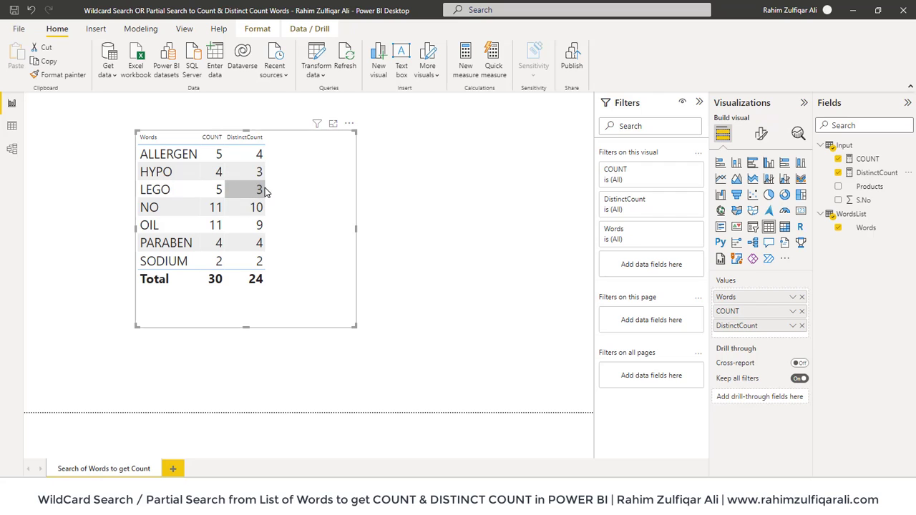
{"action": "key", "text": "alt+Tab"}
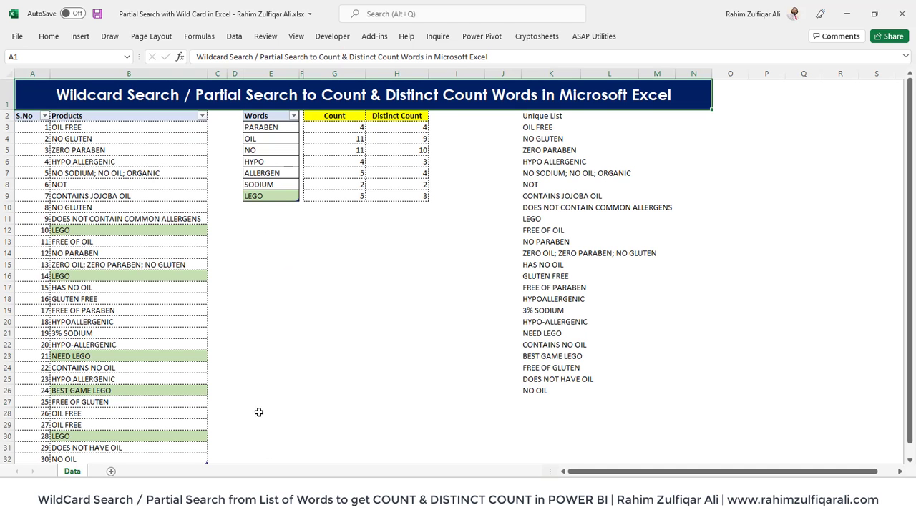
{"action": "left_click", "coordinate": [275, 197]}
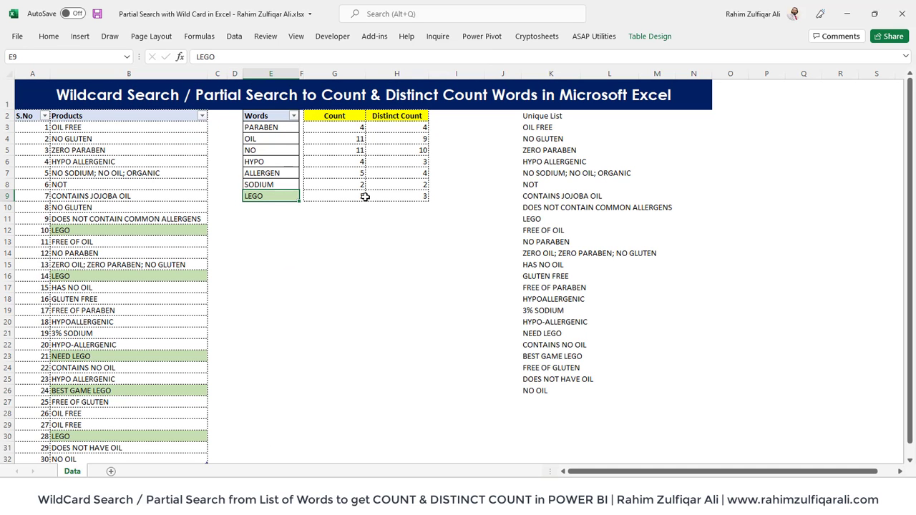
{"action": "double_click", "coordinate": [356, 128]}
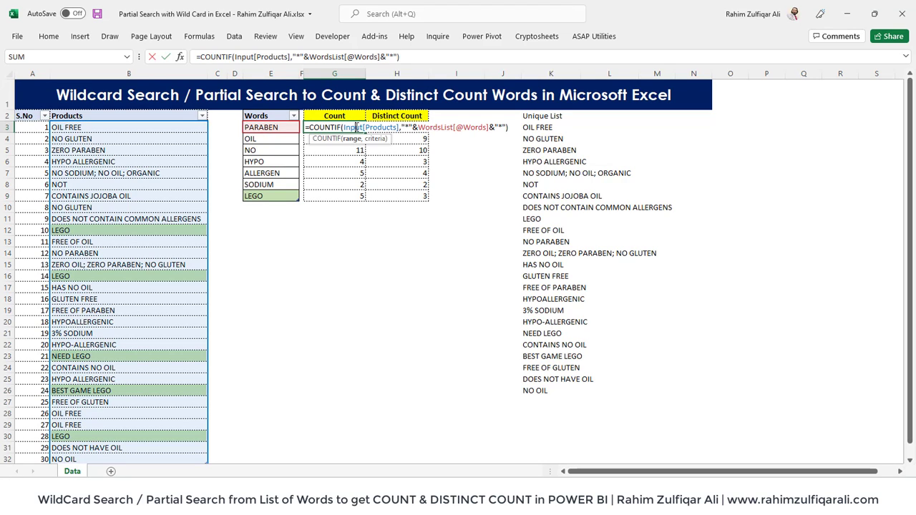
{"action": "left_click", "coordinate": [408, 127]}
{"action": "key", "text": "Return"}
{"action": "left_click", "coordinate": [287, 199]}
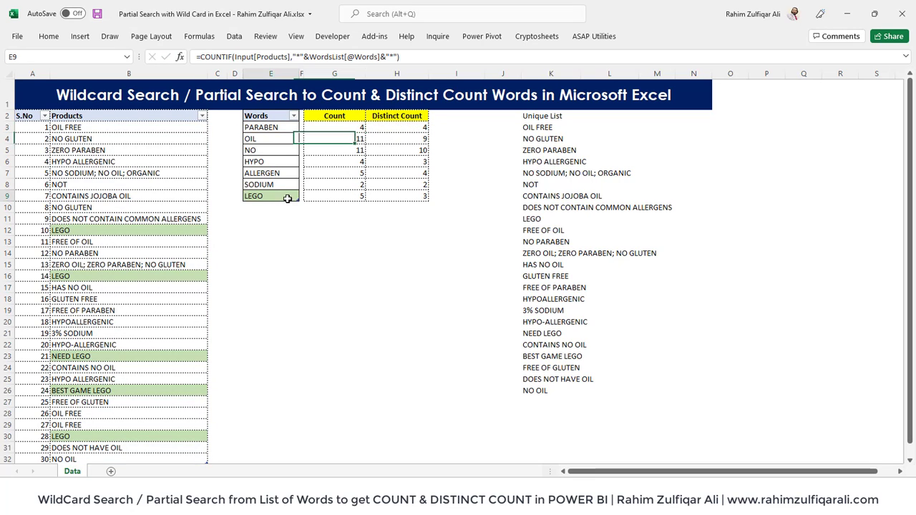
{"action": "left_click", "coordinate": [116, 231]}
{"action": "left_click", "coordinate": [101, 282]}
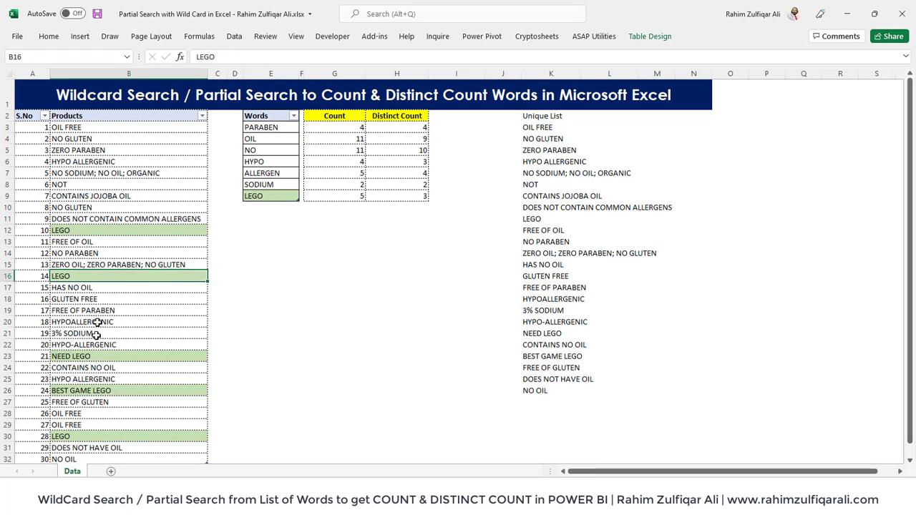
{"action": "left_click", "coordinate": [91, 361]}
{"action": "left_click", "coordinate": [89, 390]}
{"action": "left_click", "coordinate": [321, 196]}
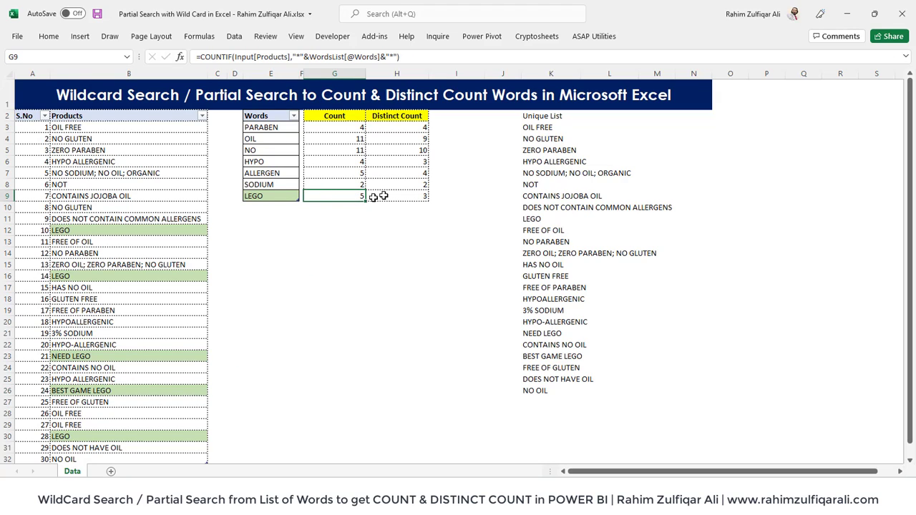
{"action": "left_click", "coordinate": [123, 230]}
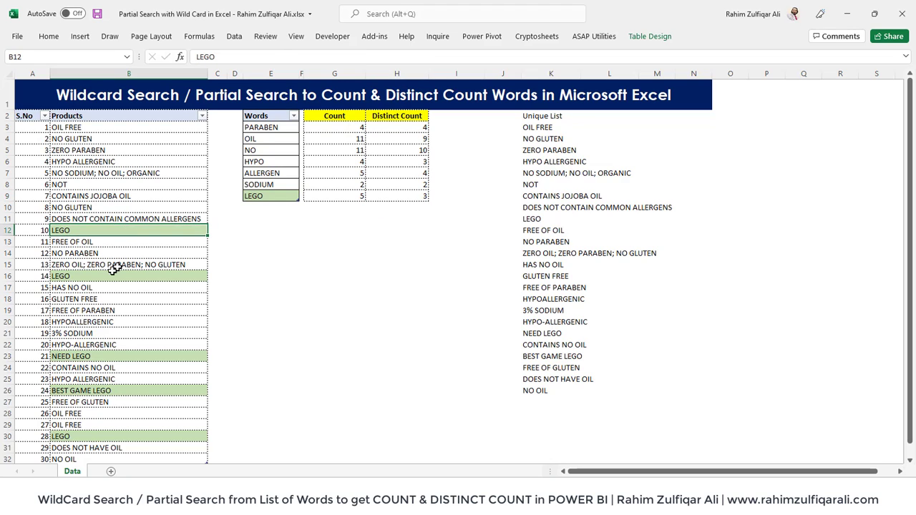
{"action": "left_click", "coordinate": [111, 274], "text": "ctrl"}
{"action": "left_click", "coordinate": [128, 438], "text": "ctrl"}
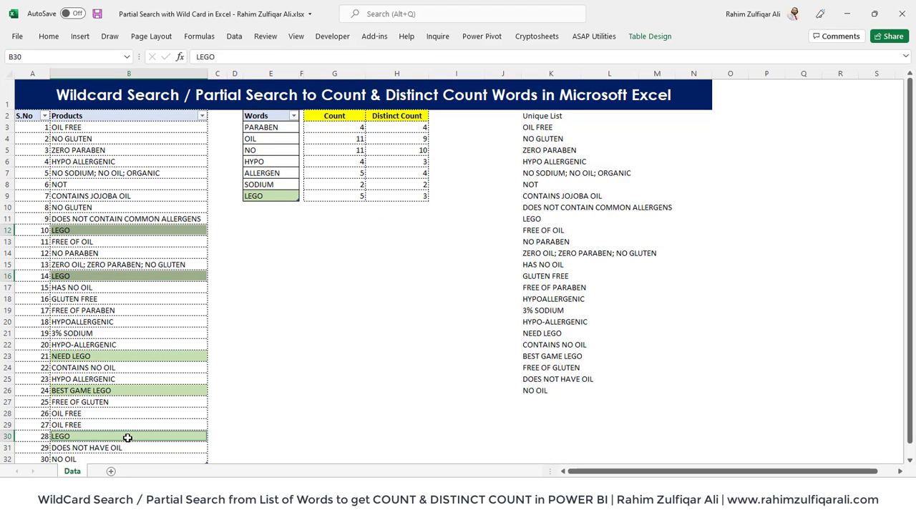
{"action": "left_click", "coordinate": [88, 230]}
{"action": "left_click", "coordinate": [413, 198]}
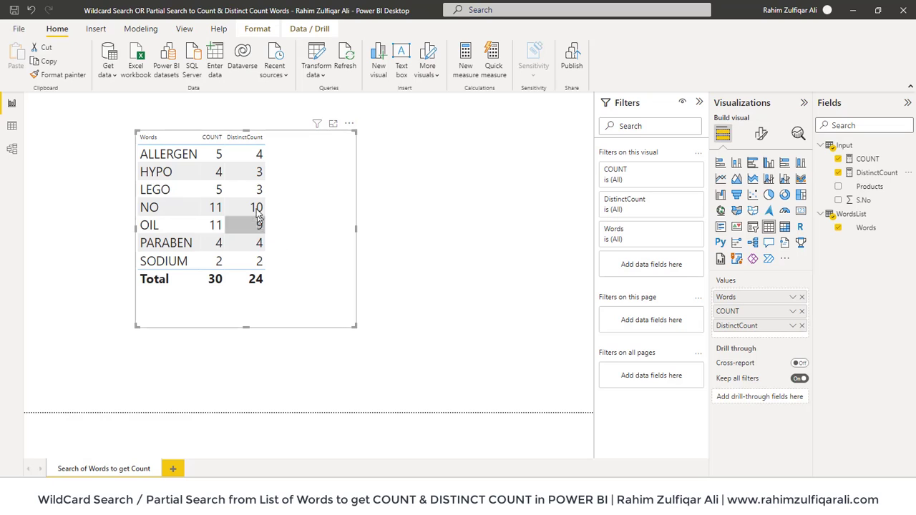
- Check the COUNT measure, then review the DistinctCount DAX formula and its closing brackets
{"action": "left_click", "coordinate": [861, 216]}
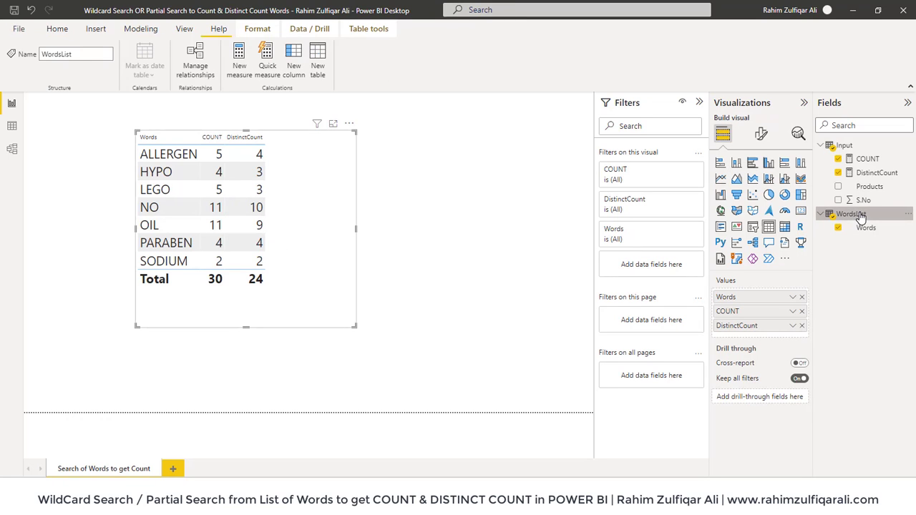
{"action": "left_click", "coordinate": [862, 159]}
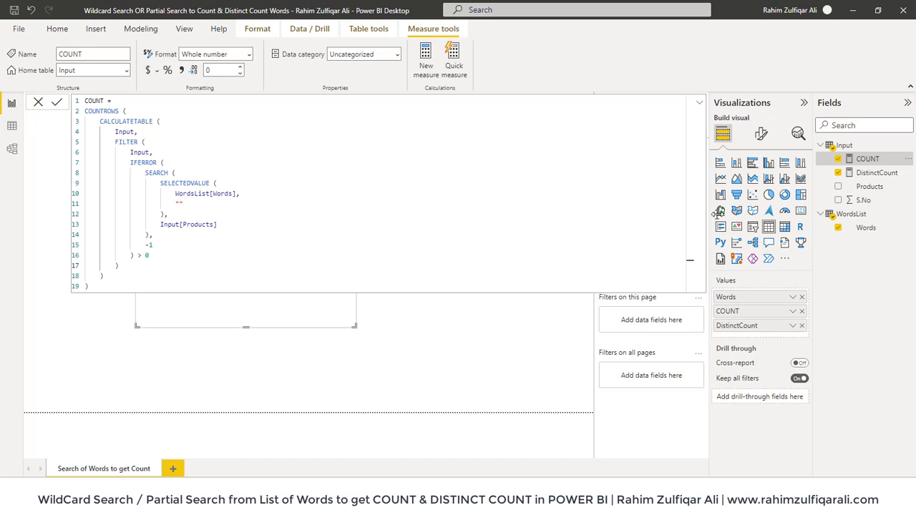
{"action": "left_click", "coordinate": [868, 174]}
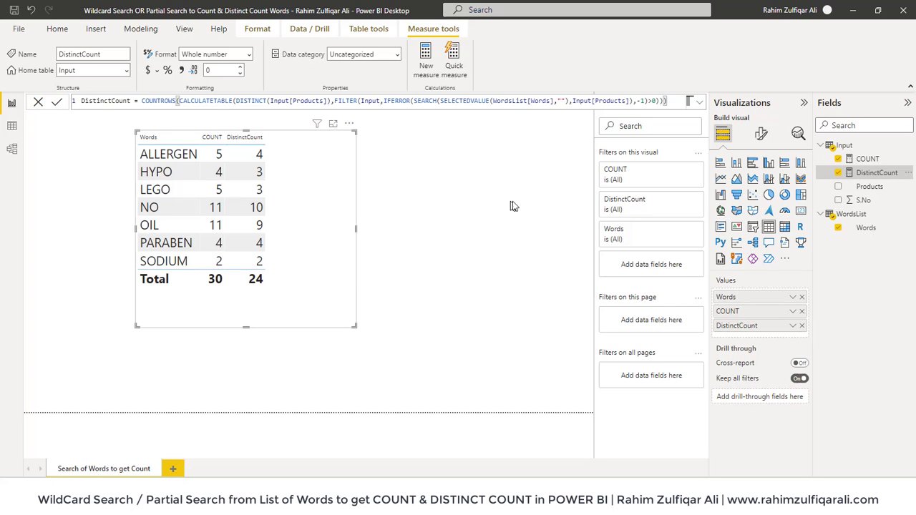
{"action": "left_click", "coordinate": [504, 101]}
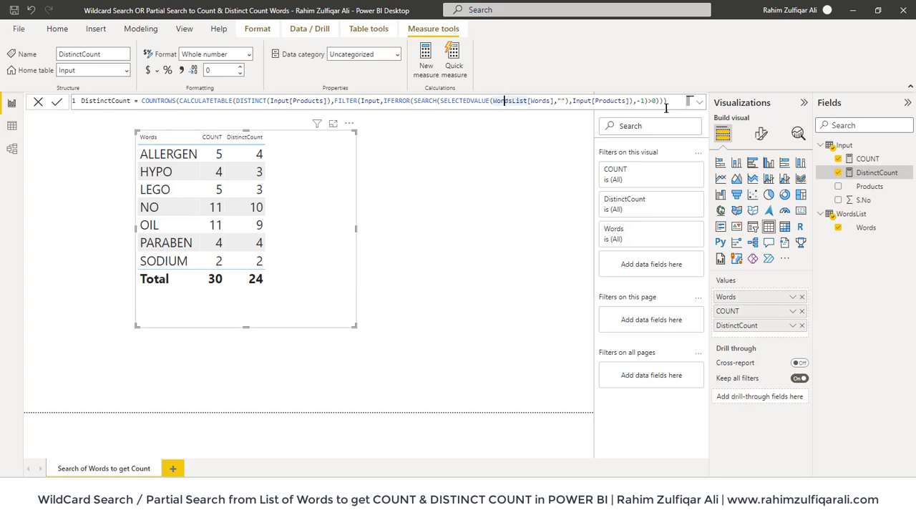
{"action": "left_click", "coordinate": [666, 101]}
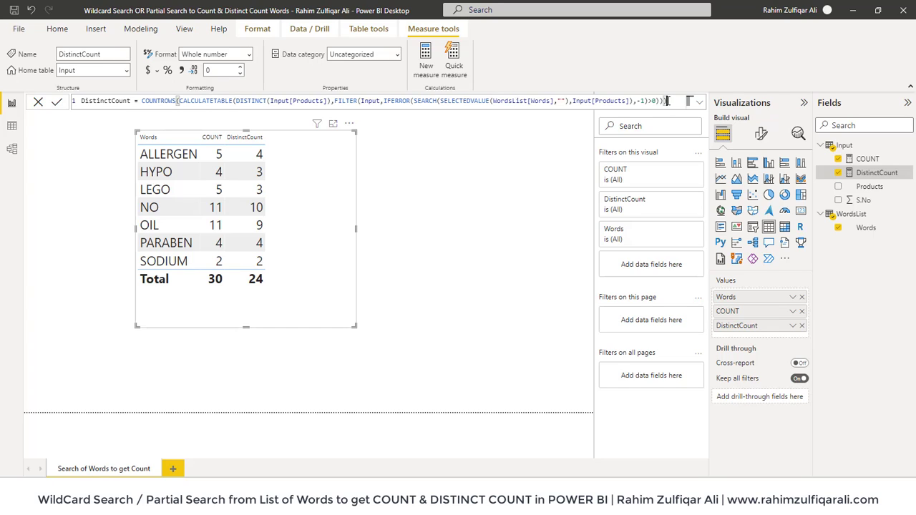